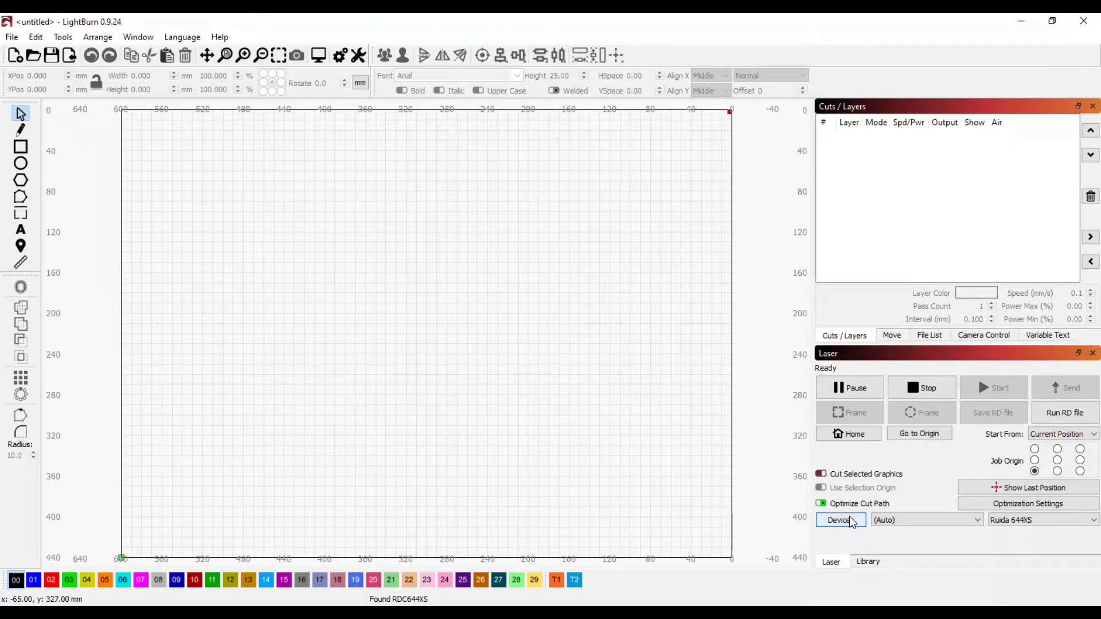
Replace the Ruida 644XS with a newly found one: 600 × 440 mm, rear-right origin.
{"action": "left_click", "coordinate": [840, 520]}
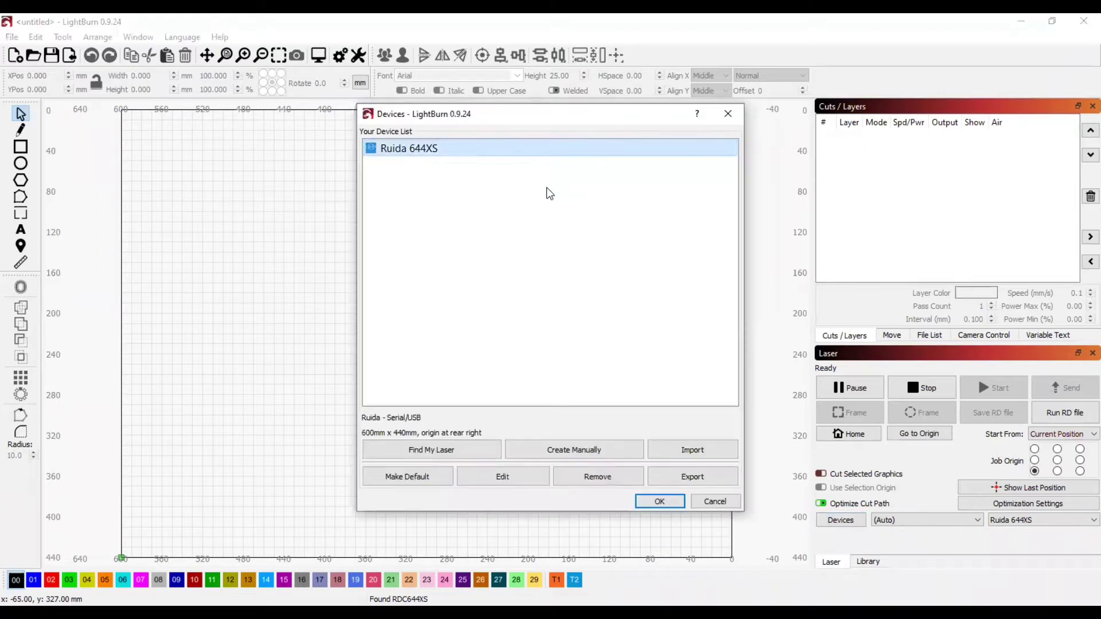
{"action": "left_click", "coordinate": [610, 476]}
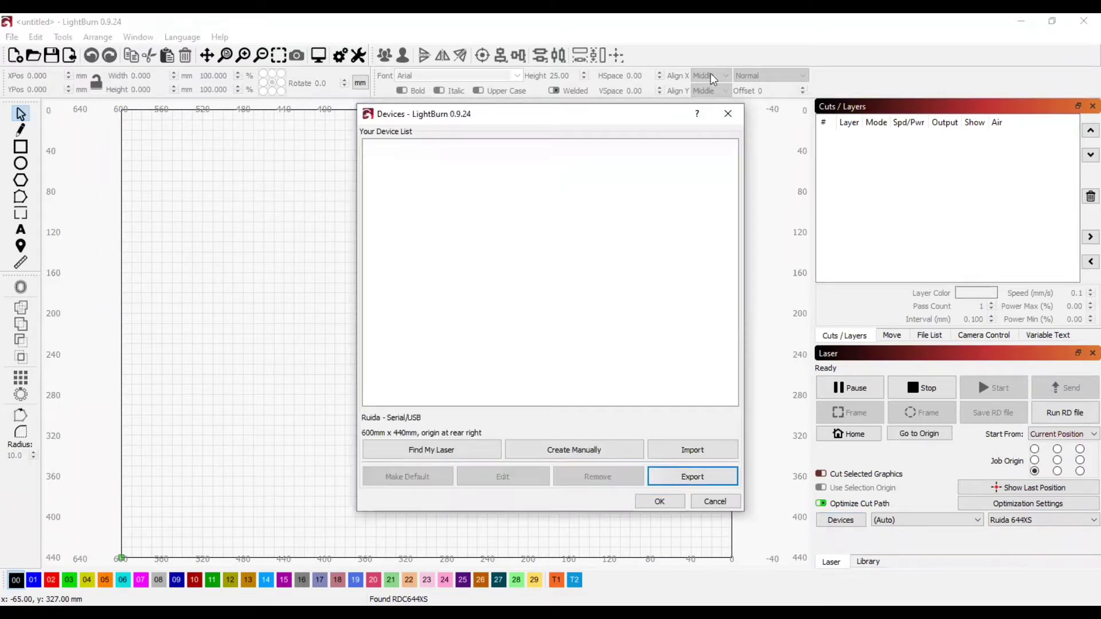
{"action": "left_click", "coordinate": [456, 447]}
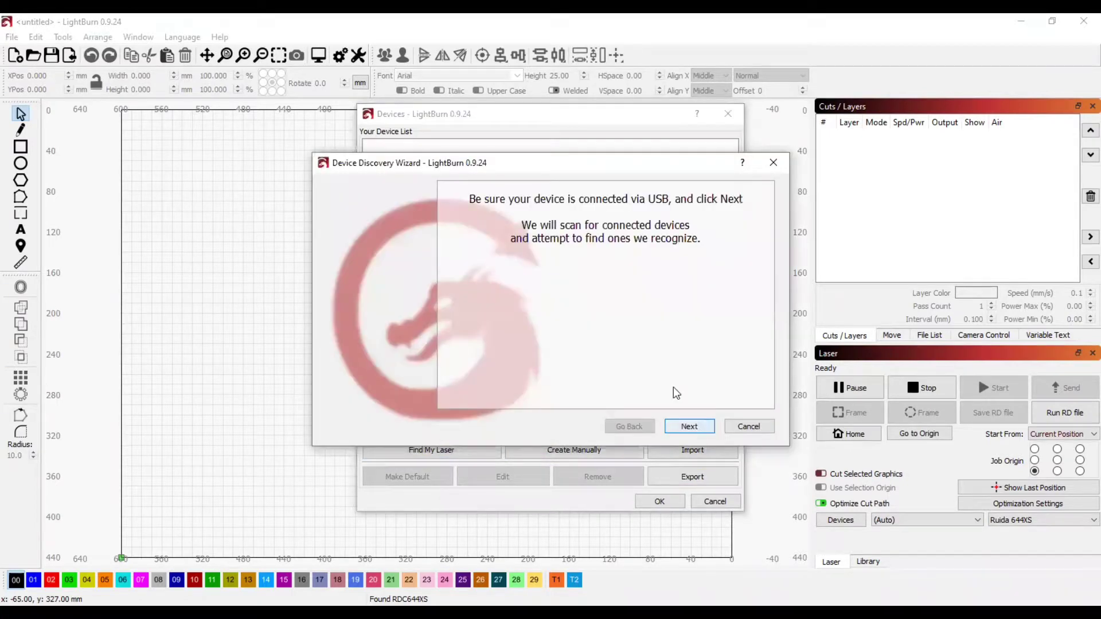
{"action": "key", "text": "Return"}
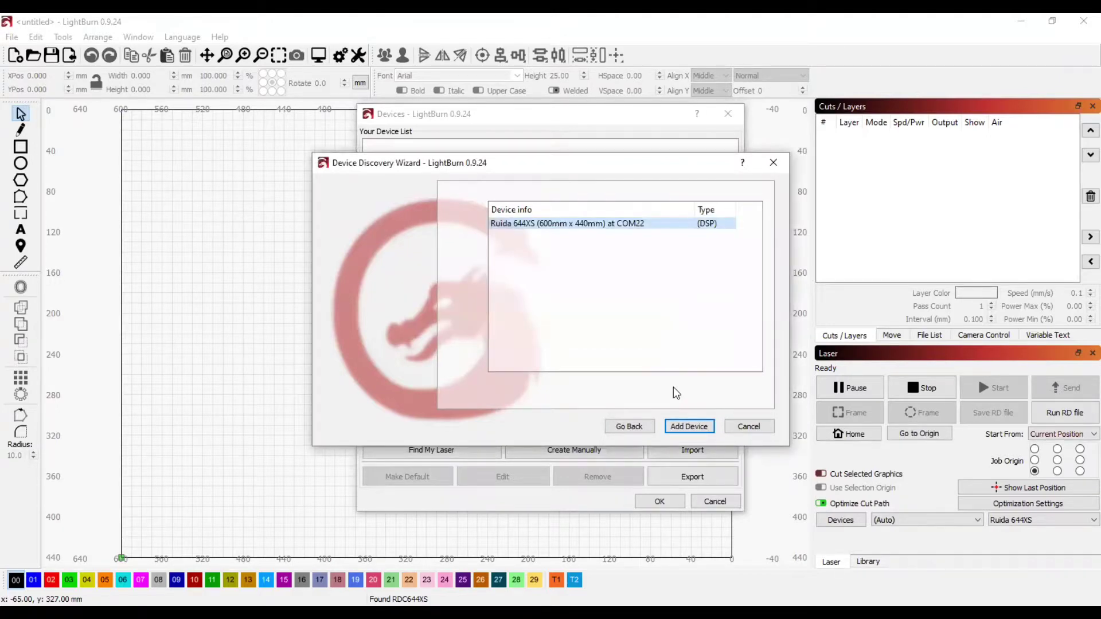
{"action": "key", "text": "Return"}
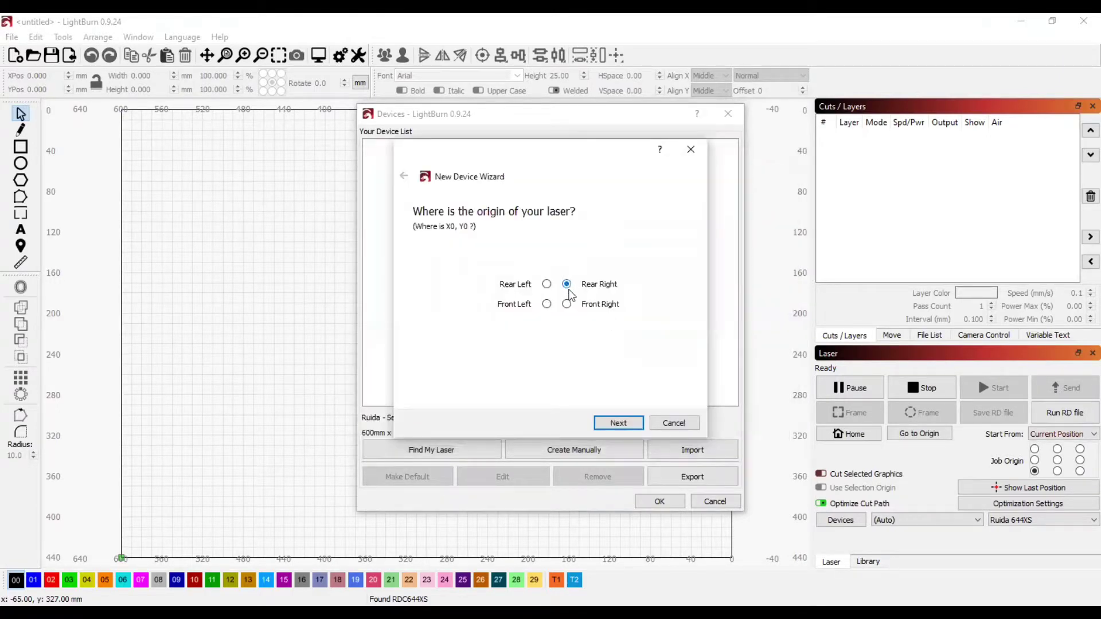
{"action": "left_click", "coordinate": [617, 423]}
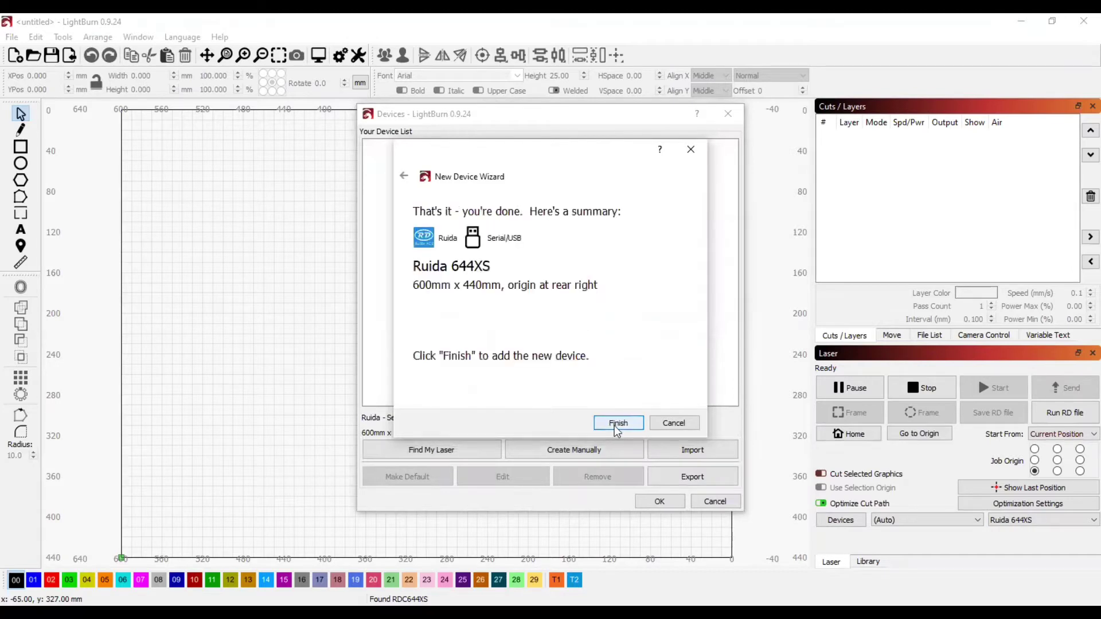
{"action": "left_click", "coordinate": [614, 425]}
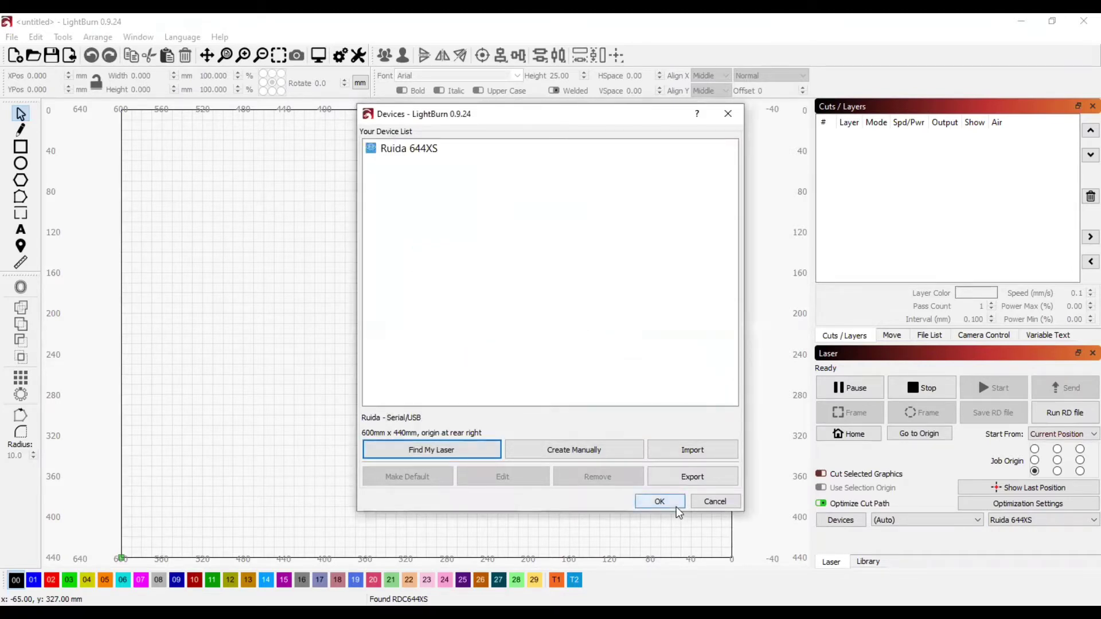
{"action": "left_click", "coordinate": [676, 506]}
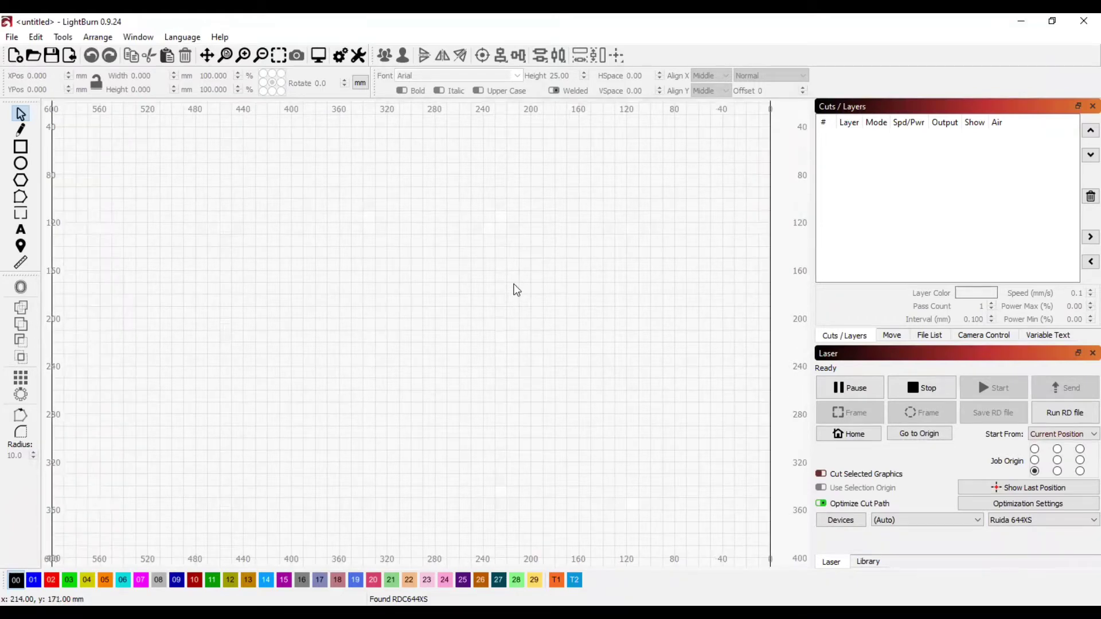
Draw a rectangle and resize it to 90 mm wide by 50 mm high.
{"action": "left_click", "coordinate": [21, 148]}
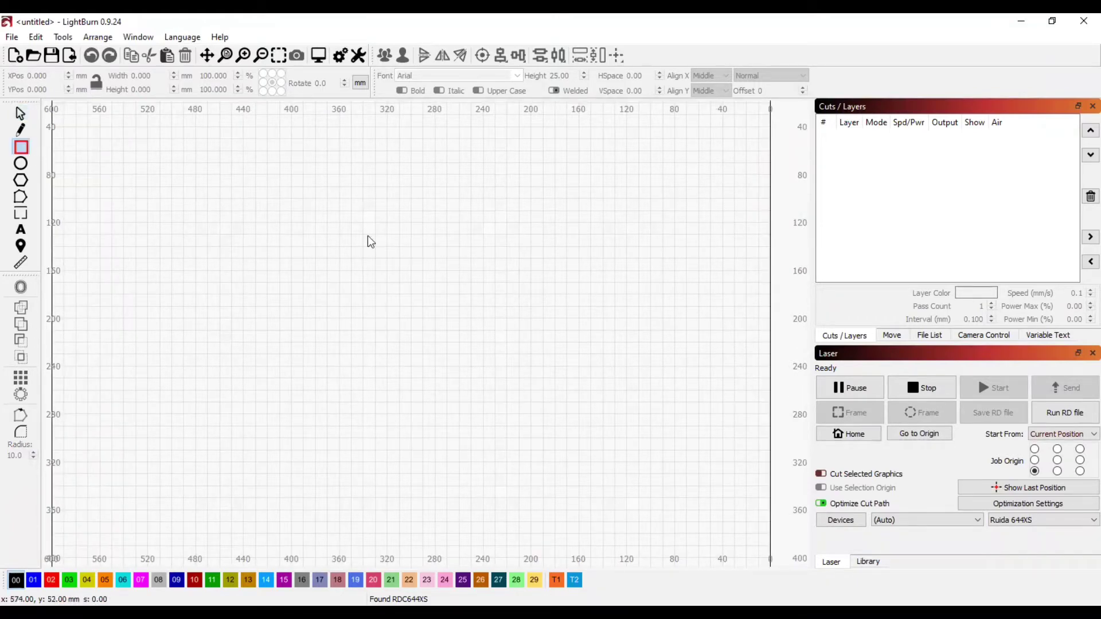
{"action": "mouse_move", "coordinate": [364, 220]}
{"action": "left_mouse_down"}
{"action": "mouse_move", "coordinate": [471, 284]}
{"action": "mouse_move", "coordinate": [474, 301]}
{"action": "mouse_move", "coordinate": [624, 351]}
{"action": "left_mouse_up"}
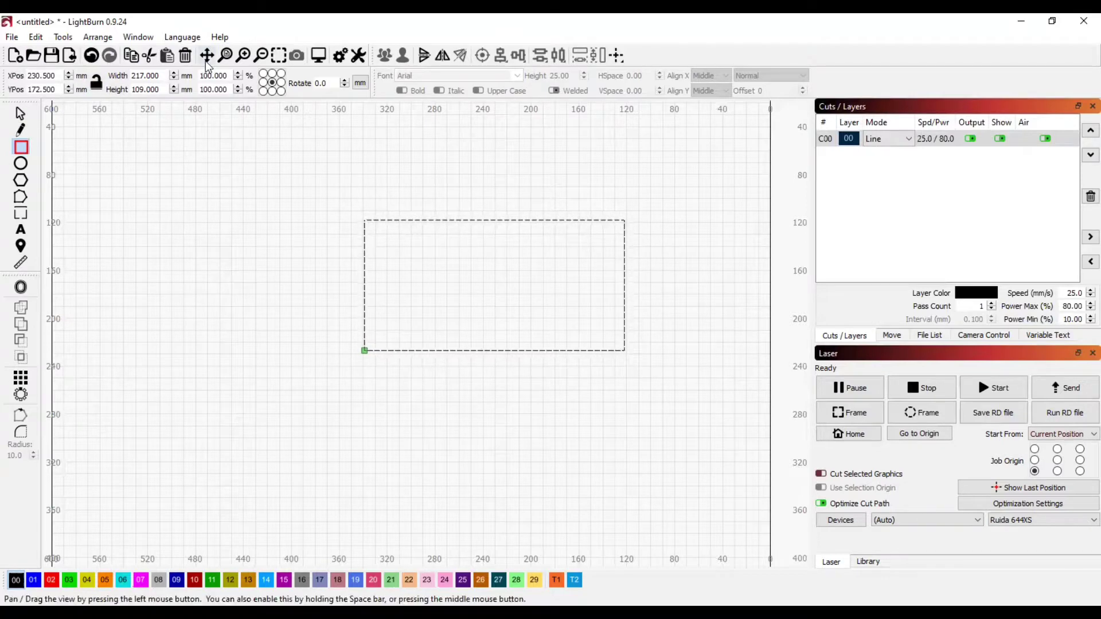
{"action": "left_click_drag", "start_coordinate": [158, 75], "coordinate": [8, 75]}
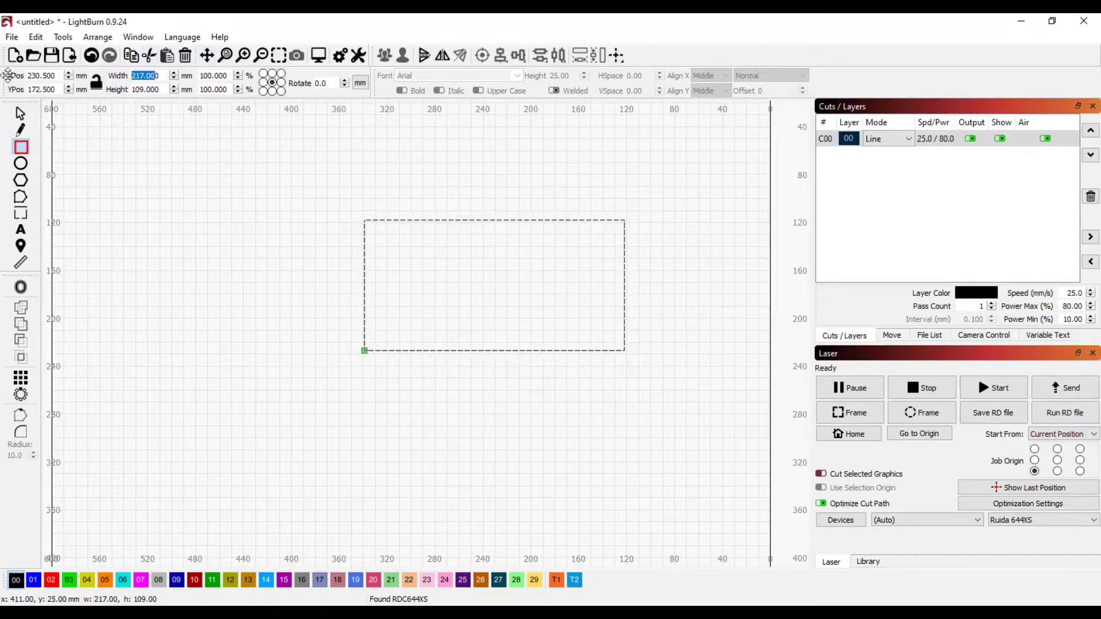
{"action": "type", "text": "90"}
{"action": "key", "text": "Return"}
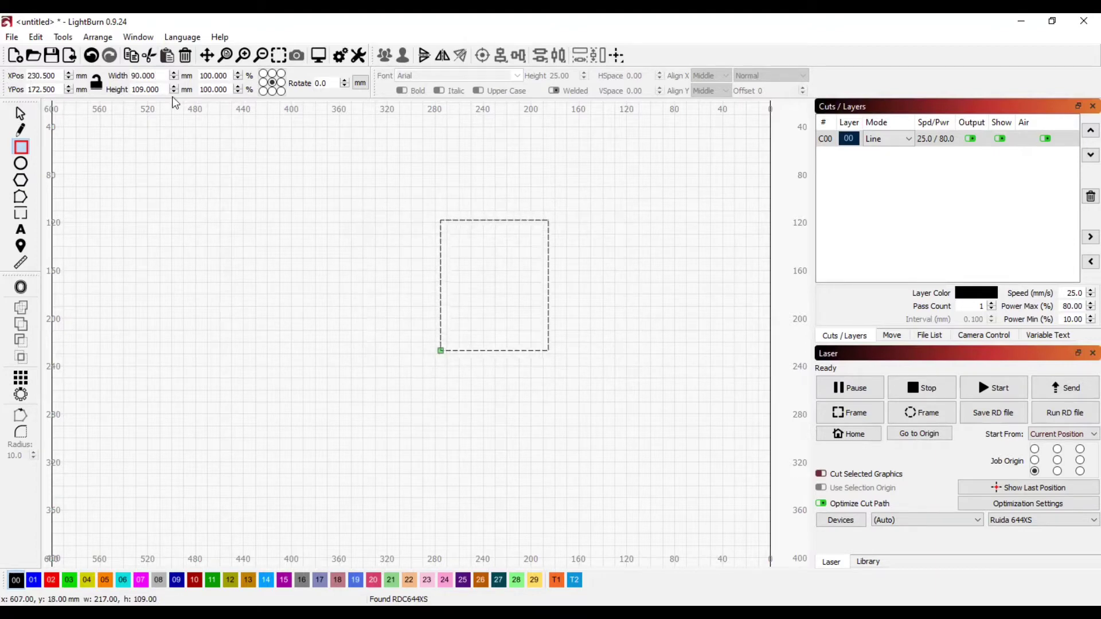
{"action": "left_click", "coordinate": [121, 92]}
{"action": "type", "text": "50"}
{"action": "key", "text": "Return"}
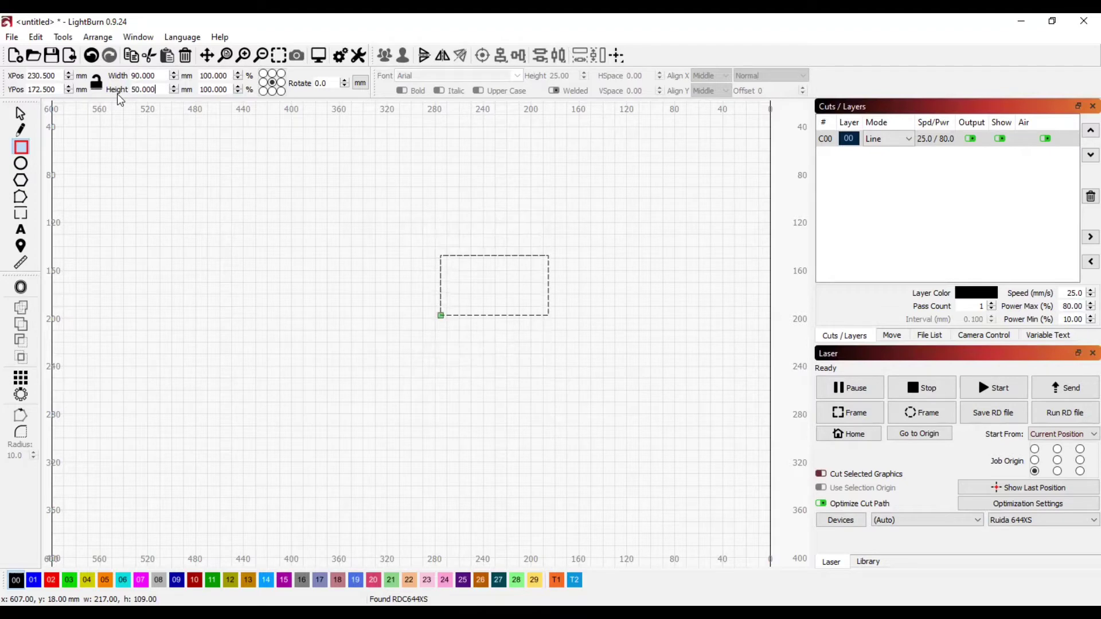
{"action": "scroll", "coordinate": [486, 313], "scroll_direction": "up", "scroll_amount": 4}
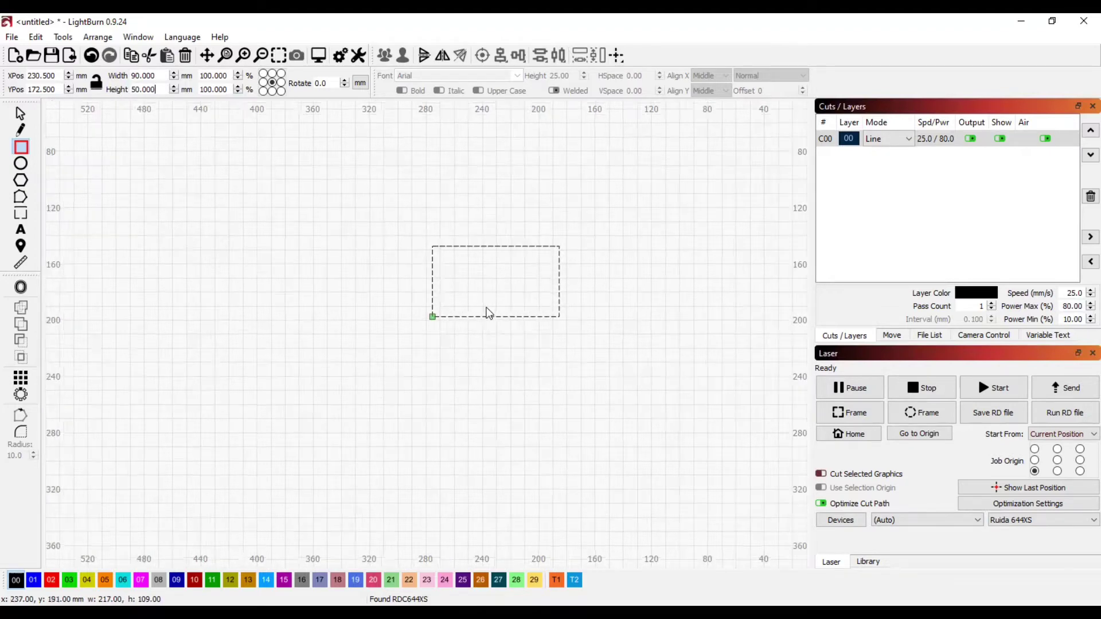
{"action": "scroll", "coordinate": [488, 312], "scroll_direction": "up", "scroll_amount": 1}
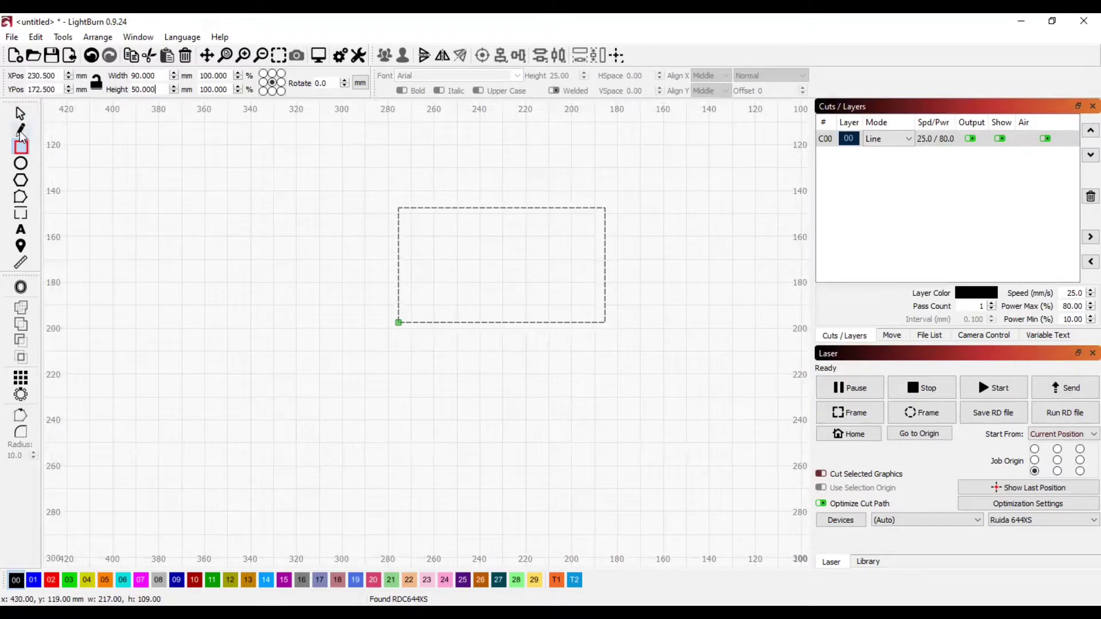
Add the text 'Nik' and put it on the blue Fill layer 01.
{"action": "left_click", "coordinate": [23, 230]}
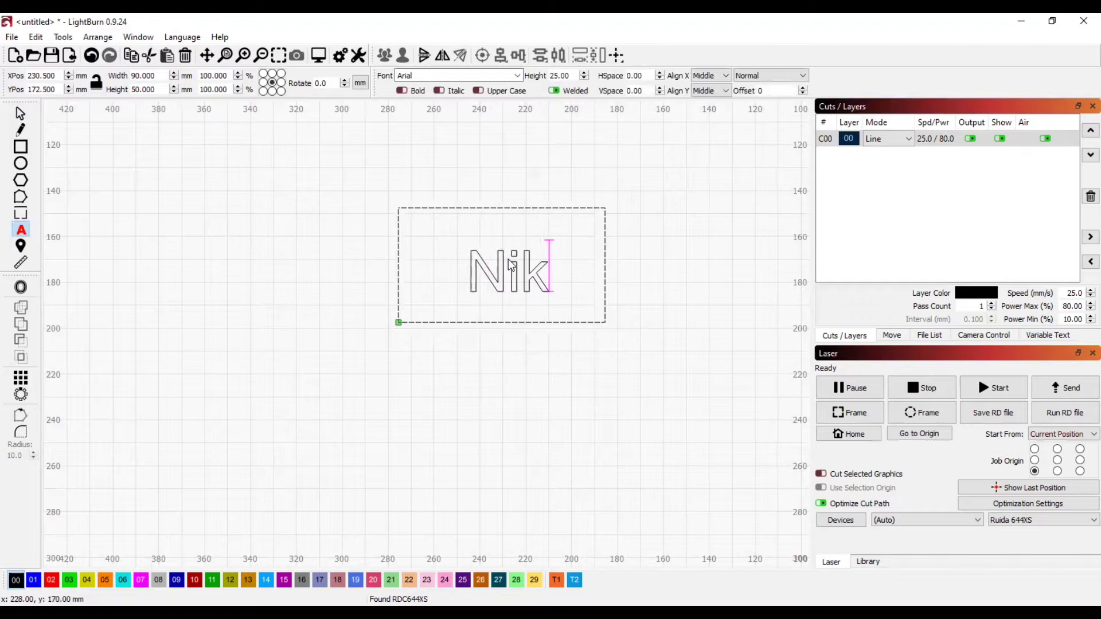
{"action": "left_click", "coordinate": [34, 579]}
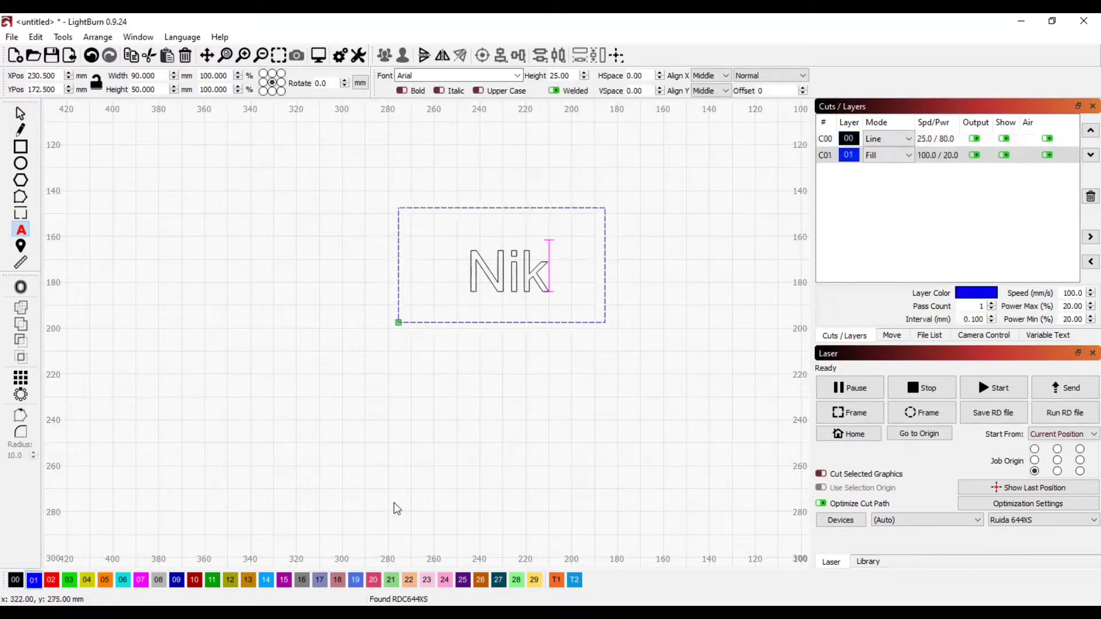
{"action": "key", "text": "Escape"}
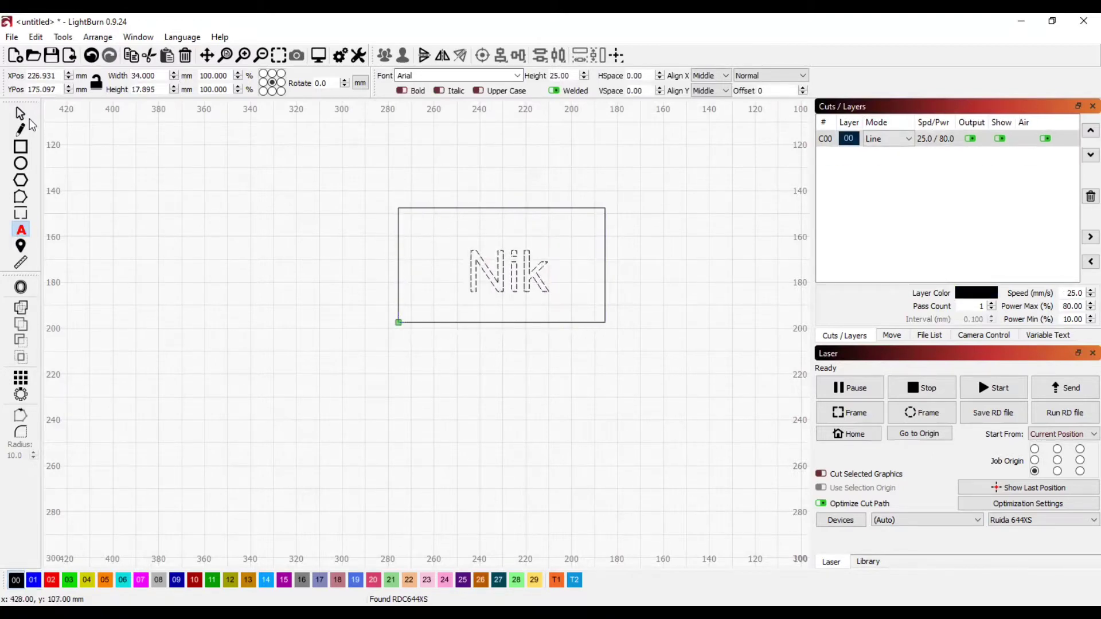
{"action": "left_click", "coordinate": [26, 119]}
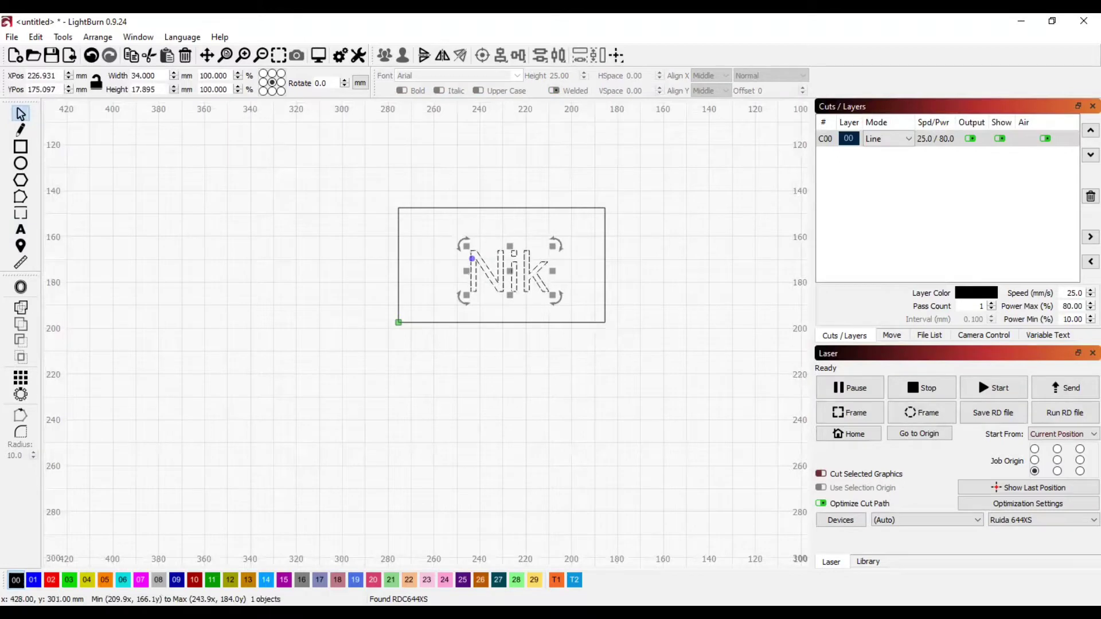
{"action": "left_click", "coordinate": [33, 580]}
{"action": "left_click", "coordinate": [376, 396]}
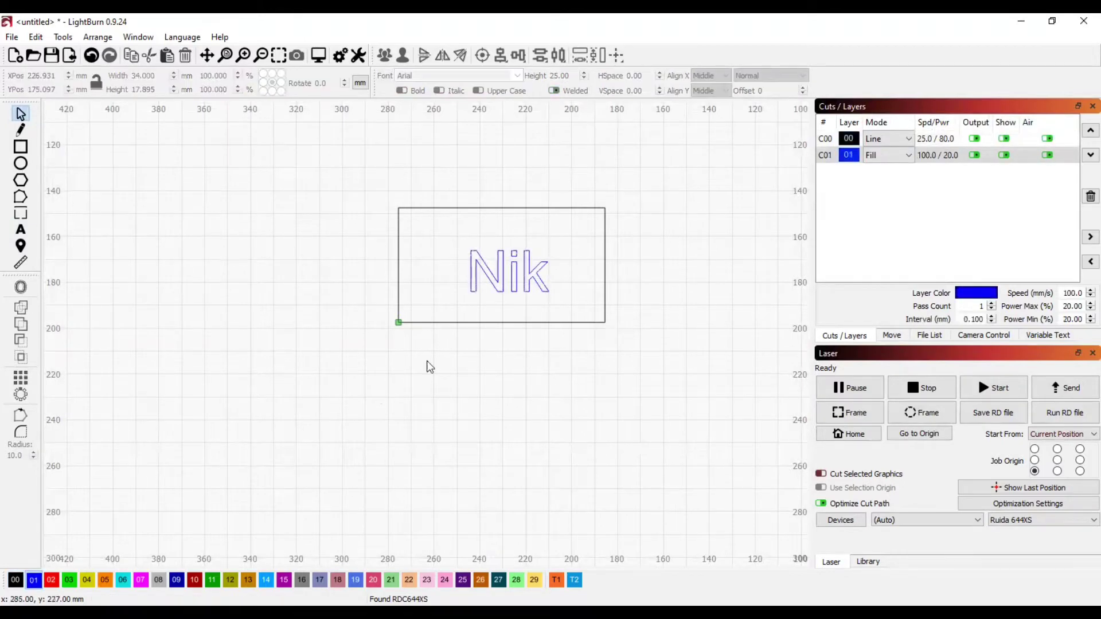
Centre Nik horizontally and vertically within the 90 × 50 mm rectangle.
{"action": "left_click_drag", "start_coordinate": [363, 183], "coordinate": [728, 398]}
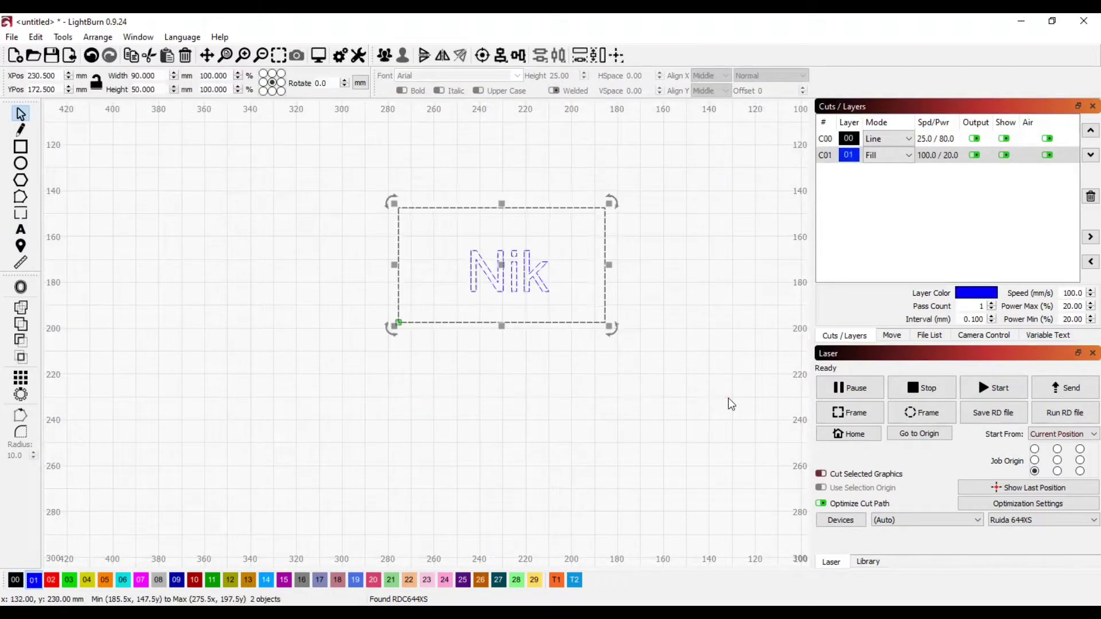
{"action": "left_click", "coordinate": [504, 52]}
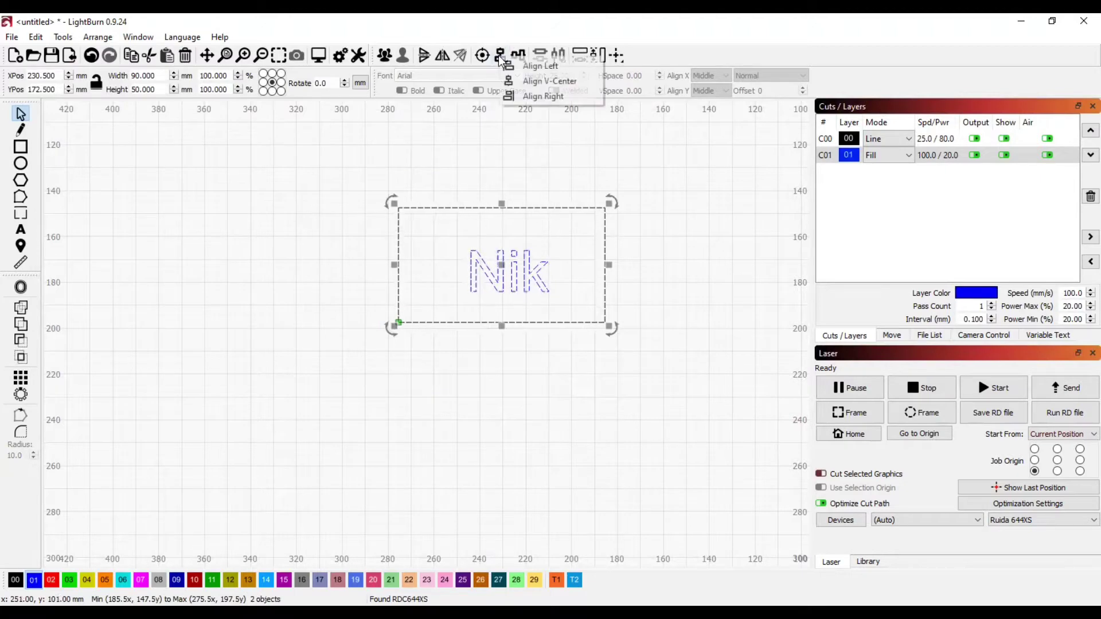
{"action": "left_click", "coordinate": [517, 82]}
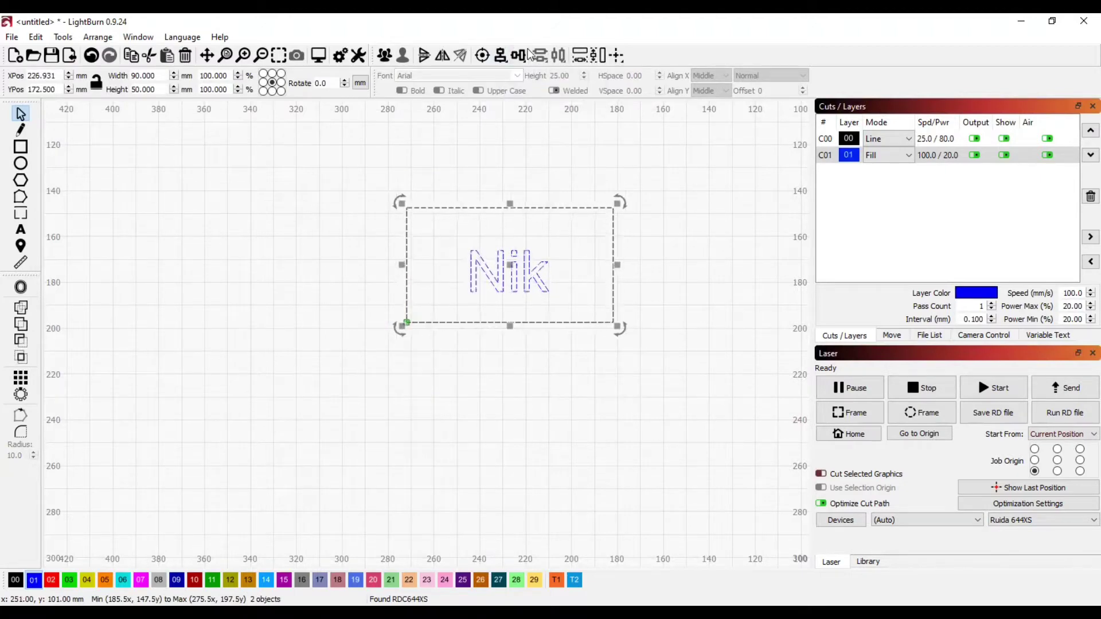
{"action": "left_click", "coordinate": [525, 54]}
{"action": "left_click", "coordinate": [542, 78]}
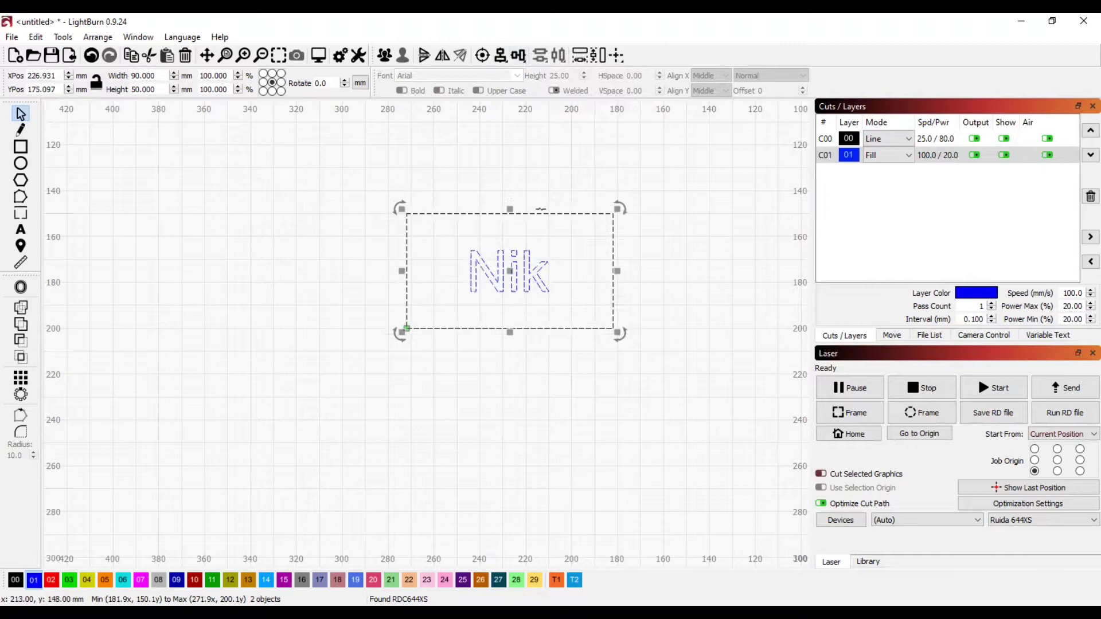
{"action": "left_click", "coordinate": [546, 178]}
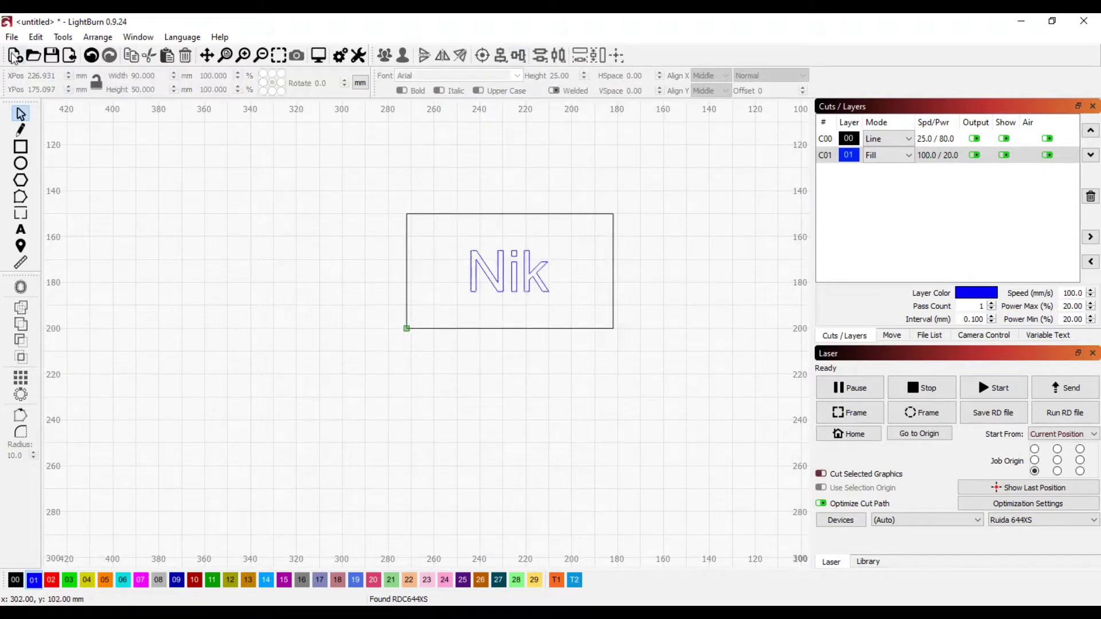
{"action": "left_click", "coordinate": [11, 38]}
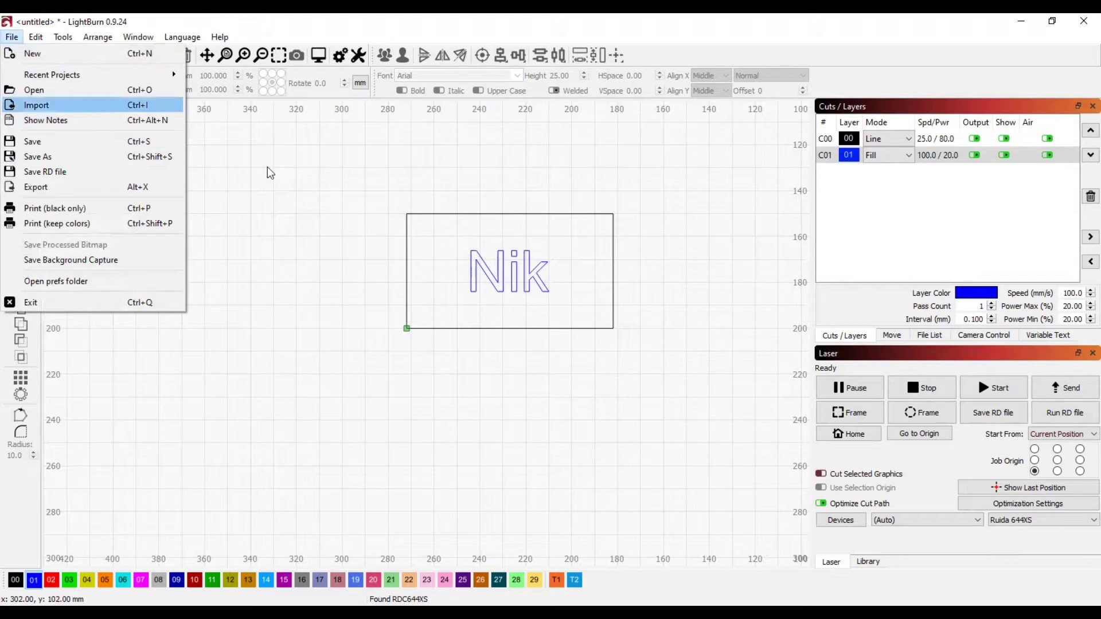
Import the Our_logo image, shrink it to about 30 mm and place it beside Nik.
{"action": "key", "text": "Return"}
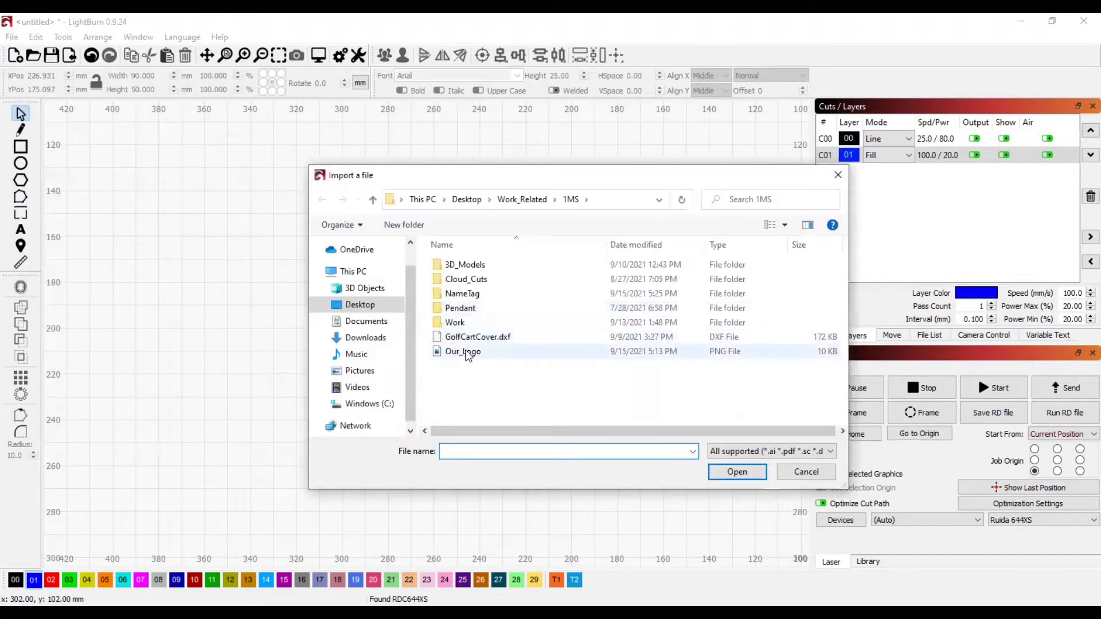
{"action": "left_click", "coordinate": [463, 352]}
{"action": "double_click", "coordinate": [463, 351]}
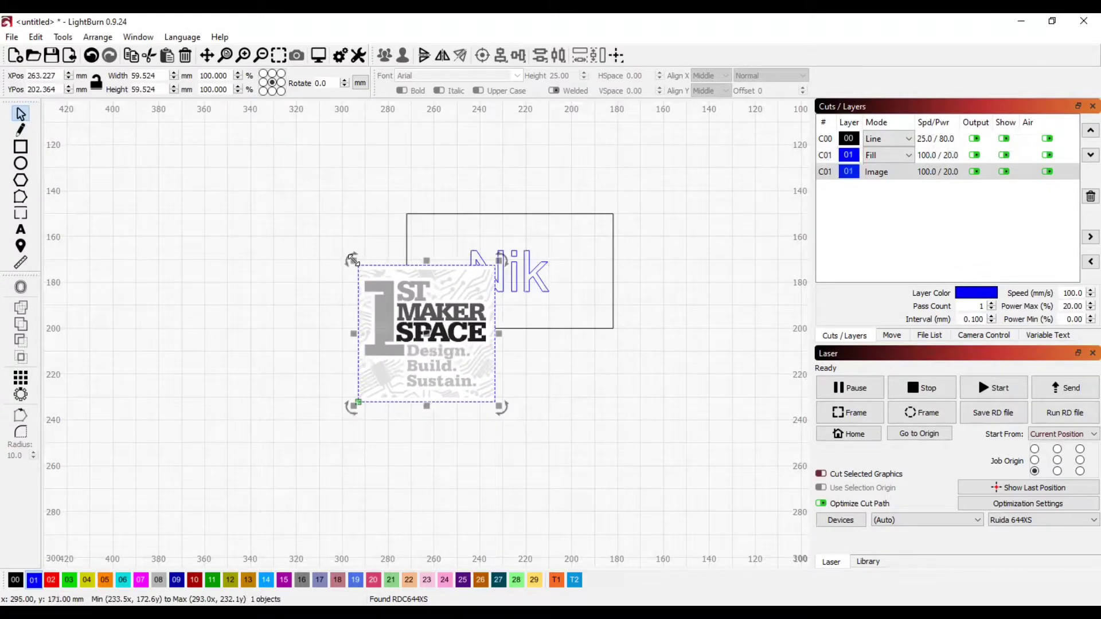
{"action": "left_click_drag", "start_coordinate": [352, 261], "coordinate": [427, 334]}
{"action": "left_click_drag", "start_coordinate": [490, 363], "coordinate": [613, 284]}
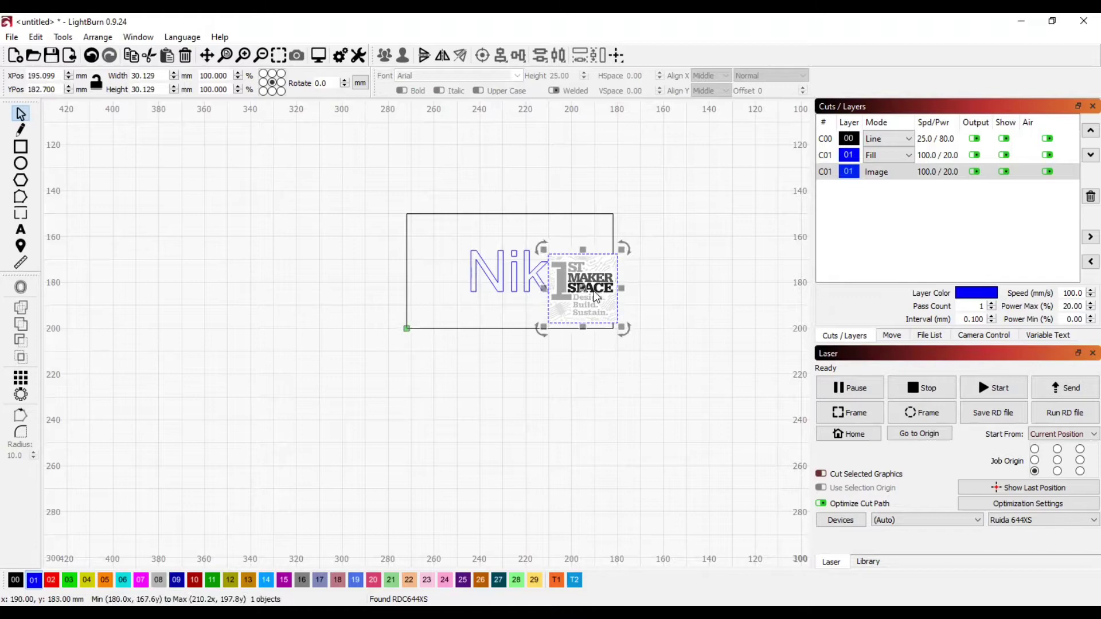
{"action": "left_click_drag", "start_coordinate": [543, 254], "coordinate": [549, 260]}
{"action": "left_click", "coordinate": [583, 290]}
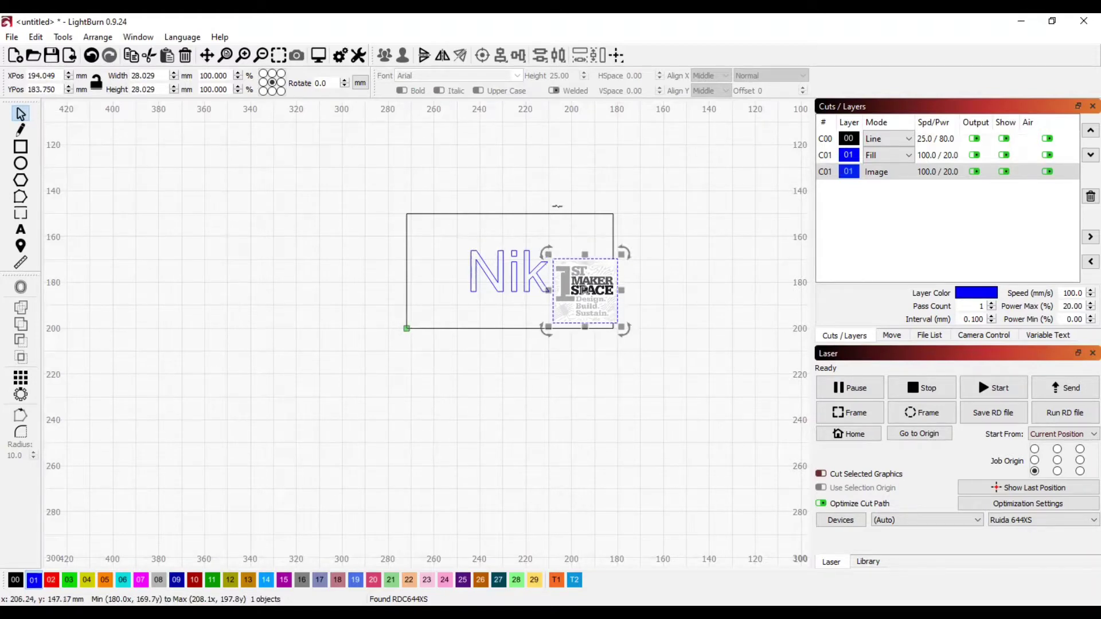
Align the logo to the frame's right and bottom edges.
{"action": "key", "text": "ctrl+a"}
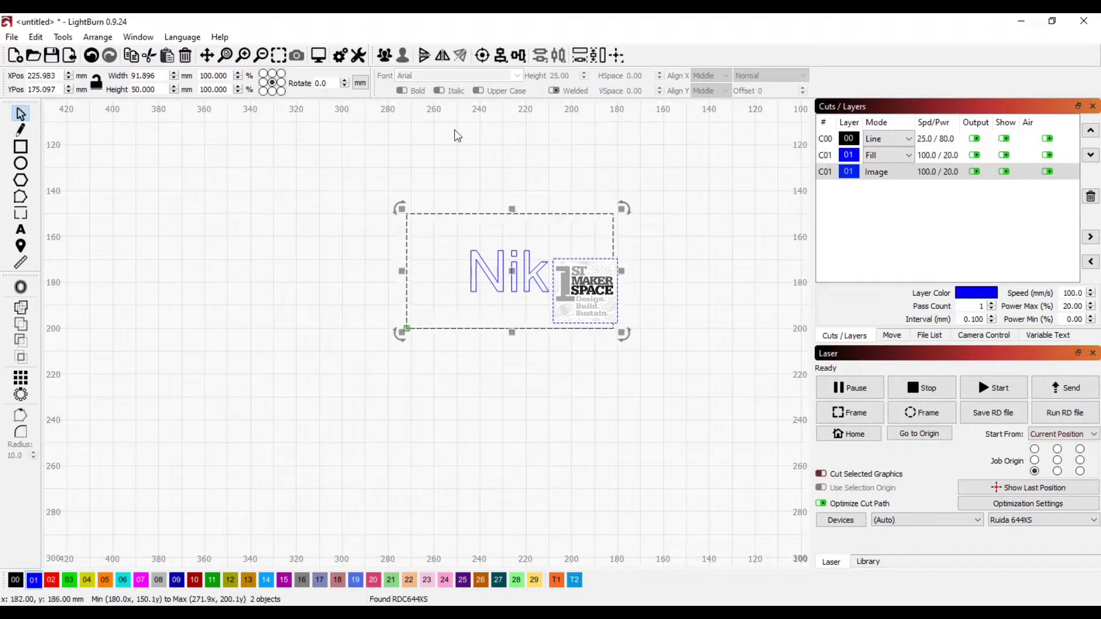
{"action": "left_click", "coordinate": [501, 57]}
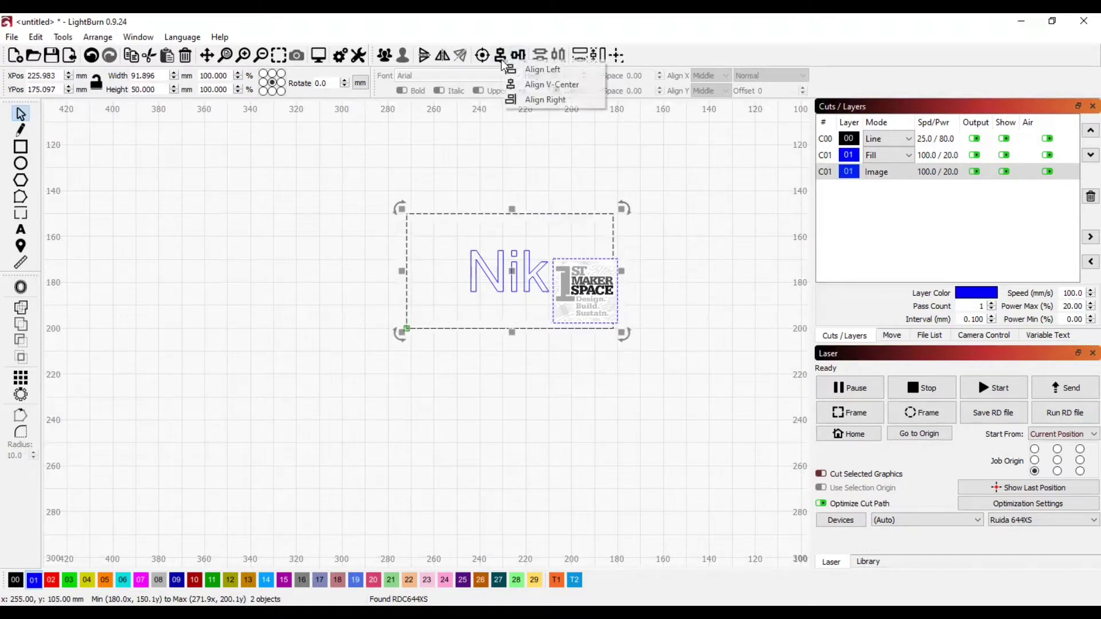
{"action": "left_click", "coordinate": [534, 101]}
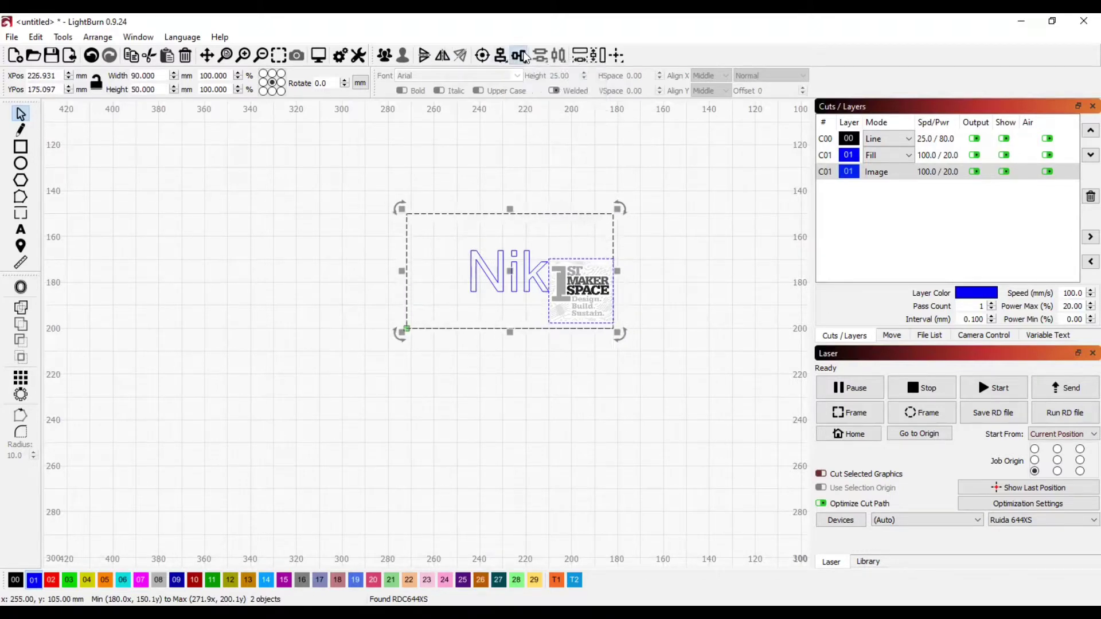
{"action": "left_click", "coordinate": [519, 55]}
{"action": "left_click", "coordinate": [549, 93]}
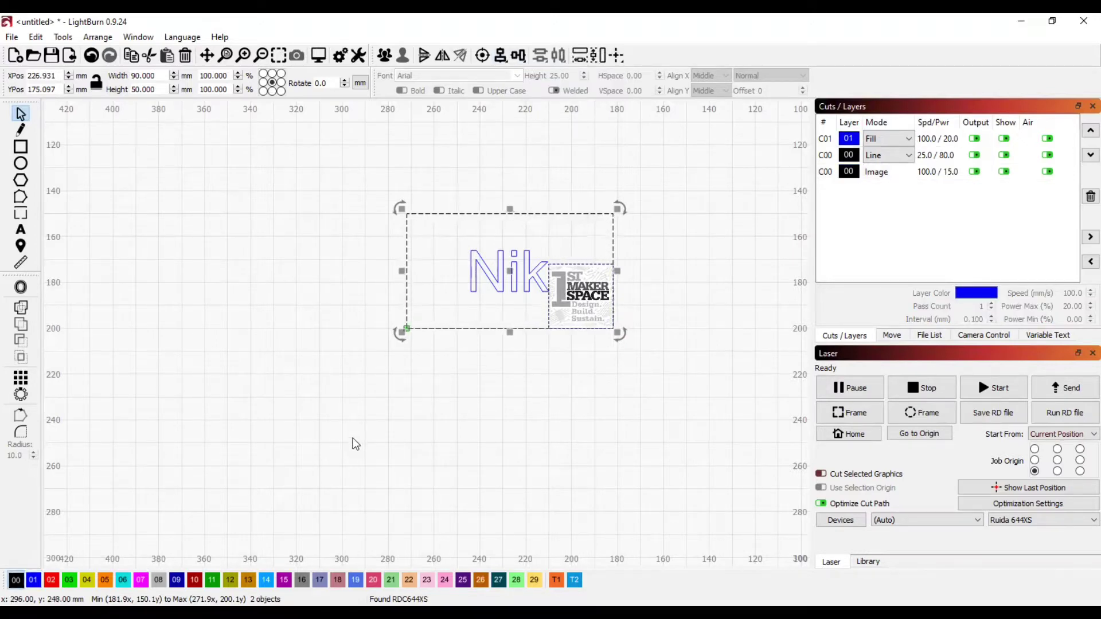
{"action": "left_click", "coordinate": [598, 363]}
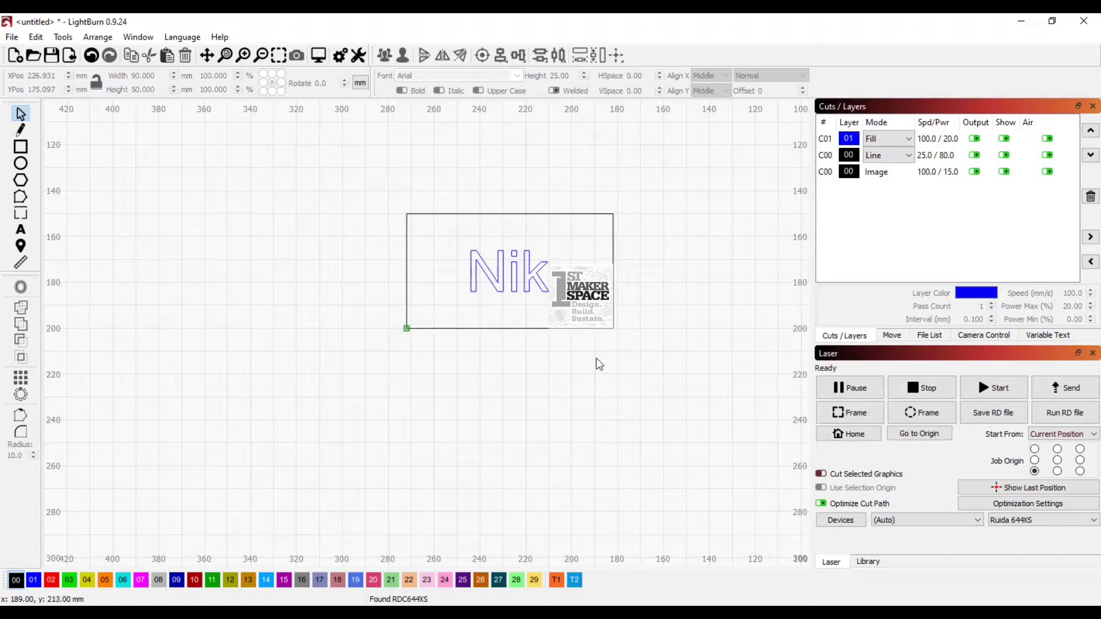
Resize the MakerSpace logo down to about 27 mm square.
{"action": "left_click", "coordinate": [518, 279]}
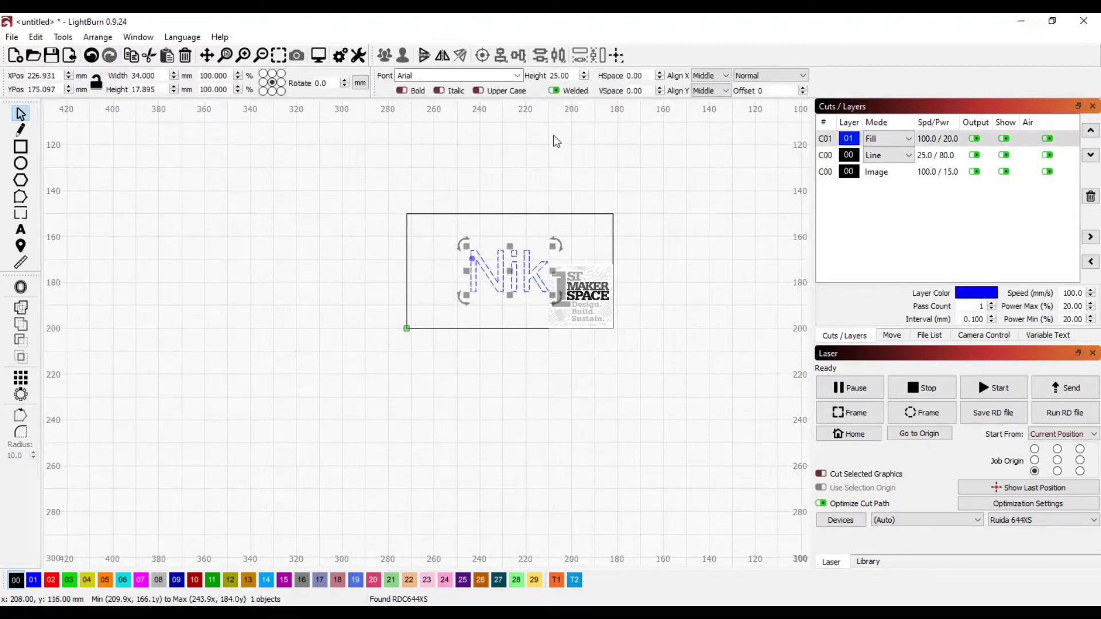
{"action": "left_click", "coordinate": [593, 314]}
{"action": "left_click_drag", "start_coordinate": [541, 259], "coordinate": [543, 266]}
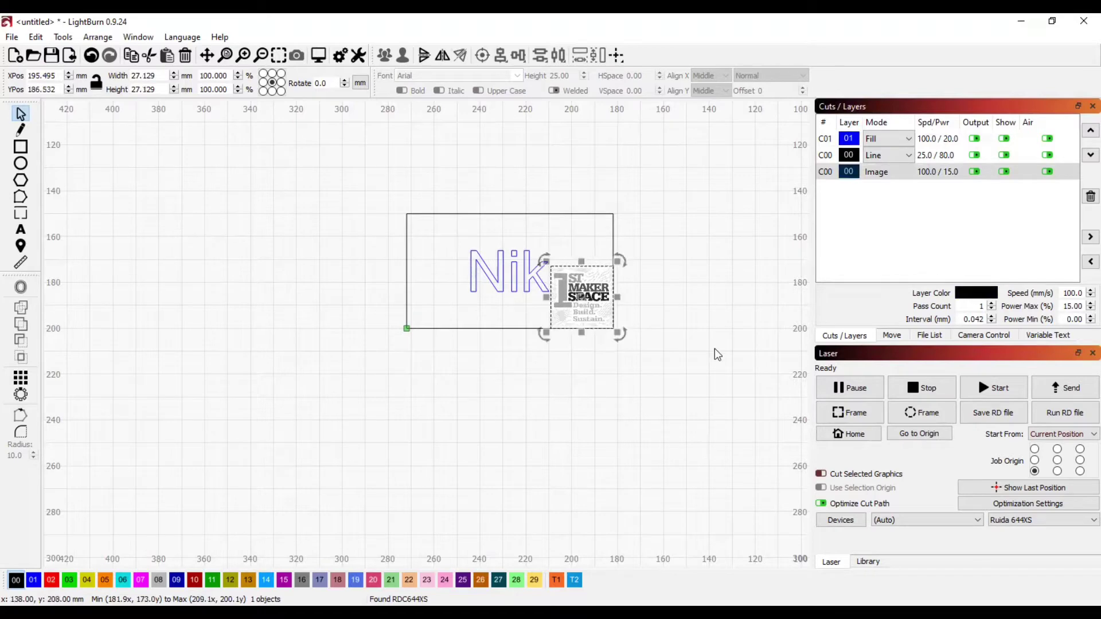
{"action": "left_click", "coordinate": [715, 350]}
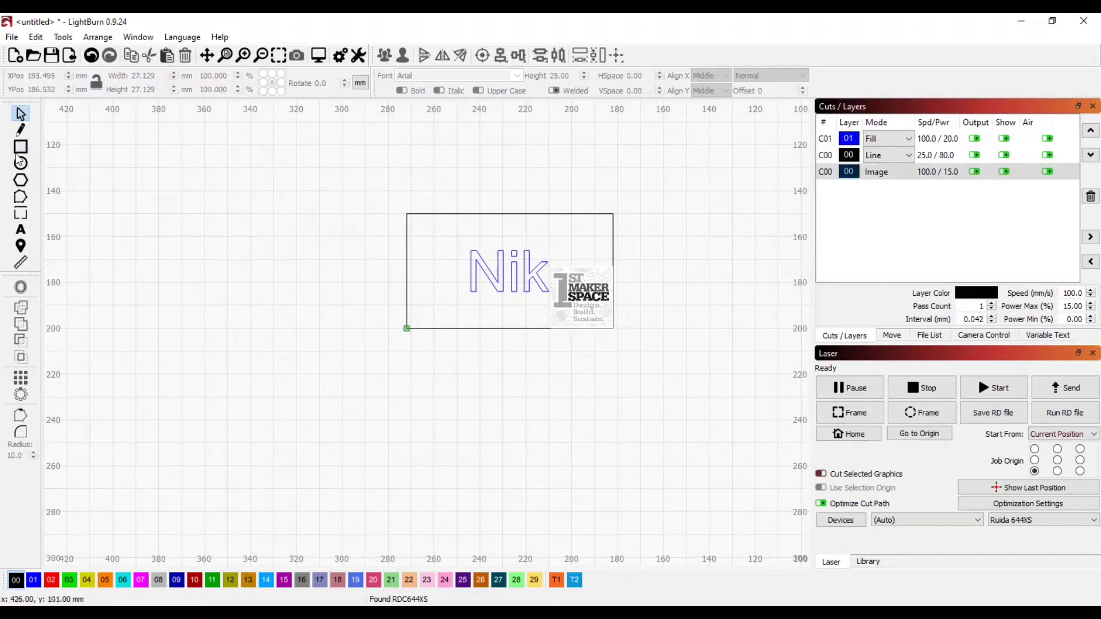
Add 4 mm text '3D Printer & Laser Technician' below the tag frame.
{"action": "left_click", "coordinate": [20, 230]}
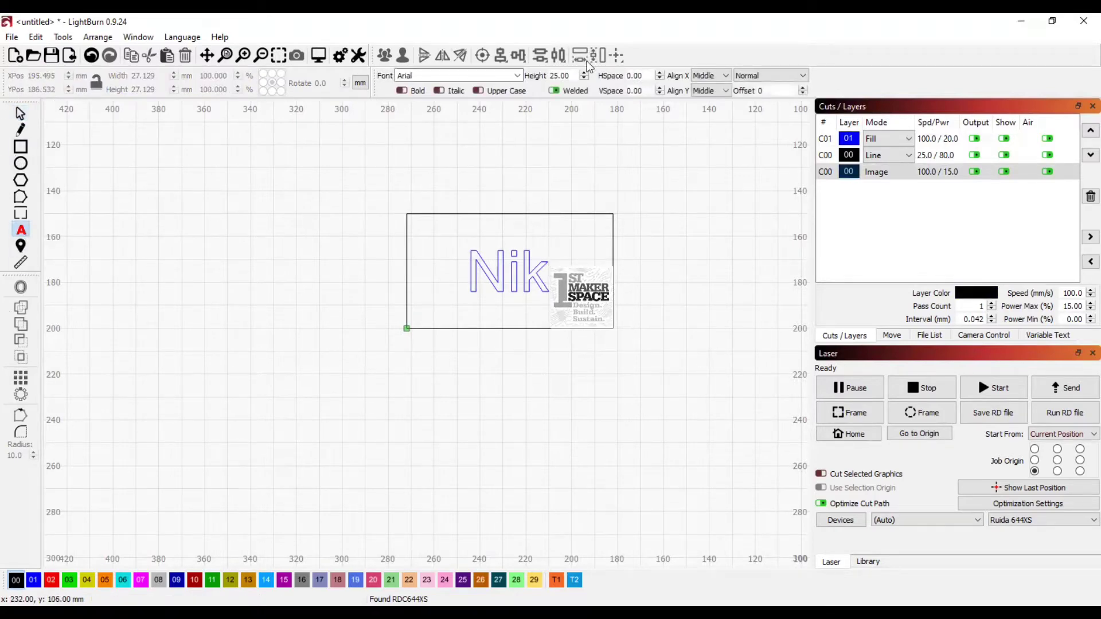
{"action": "double_click", "coordinate": [571, 76]}
{"action": "type", "text": "4"}
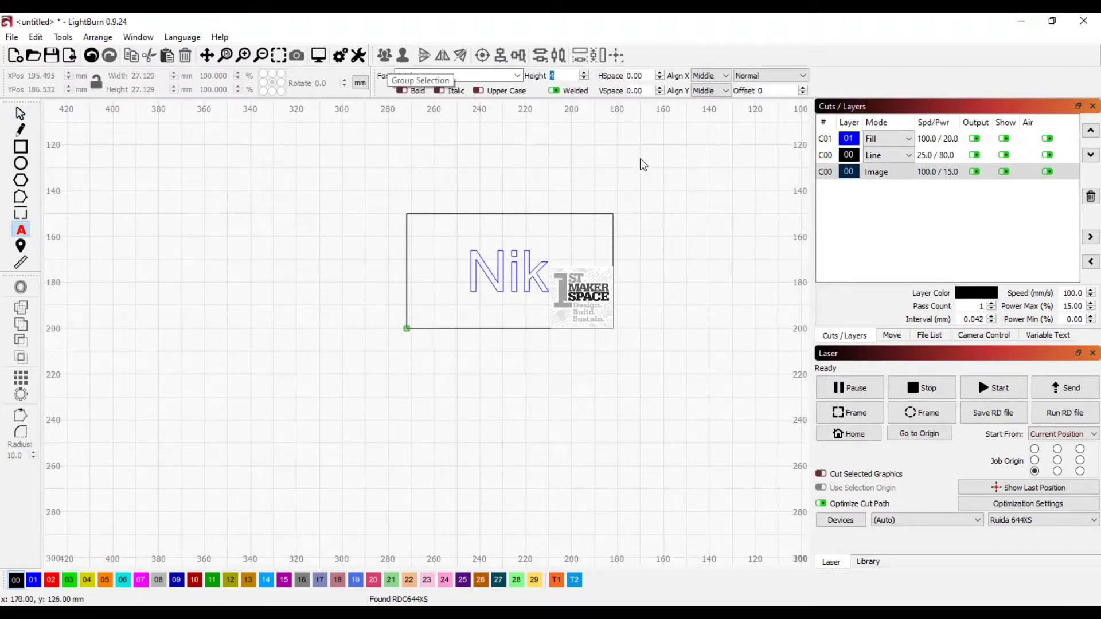
{"action": "key", "text": "Return"}
{"action": "left_click", "coordinate": [429, 383]}
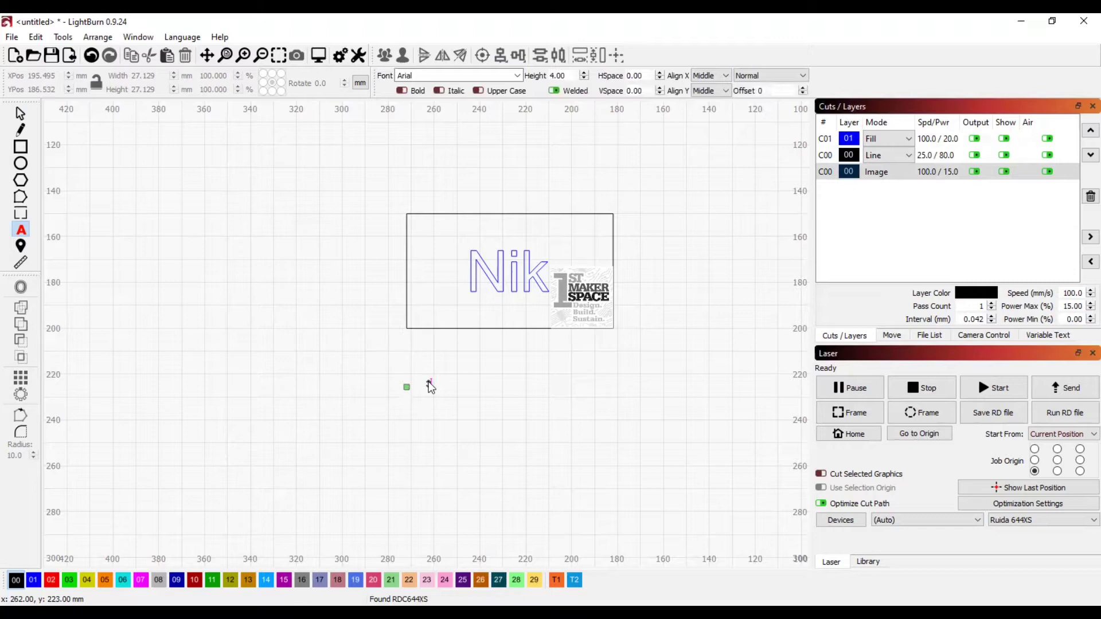
{"action": "type", "text": "30"}
{"action": "type", "text": " Printer"}
{"action": "type", "text": " &"}
{"action": "type", "text": " Laser Te"}
{"action": "type", "text": "chnic"}
{"action": "type", "text": "ia"}
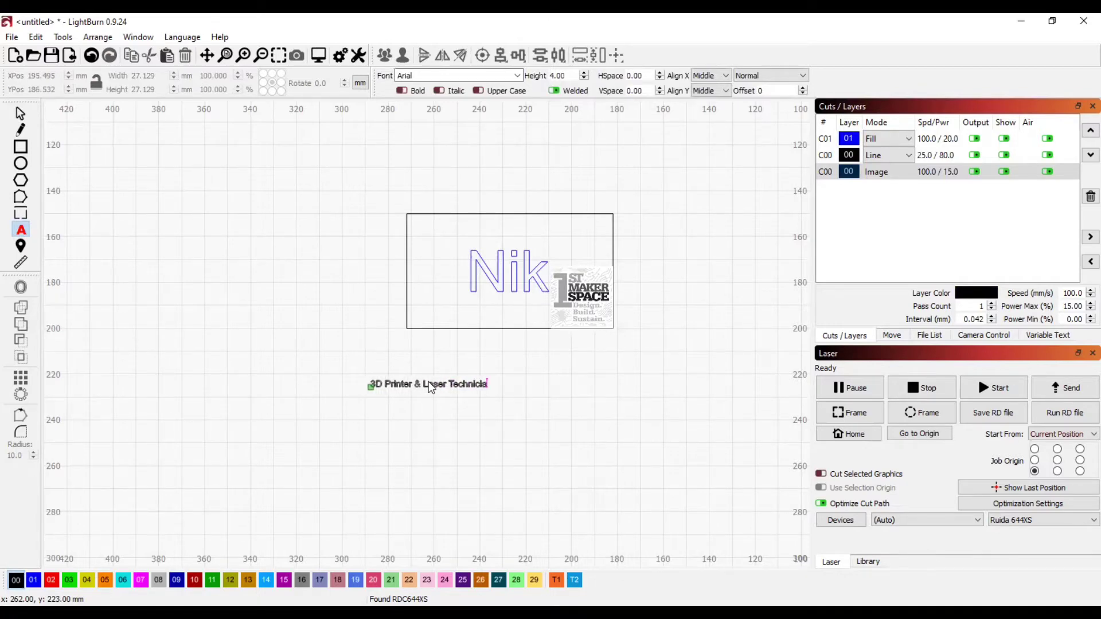
{"action": "type", "text": "n"}
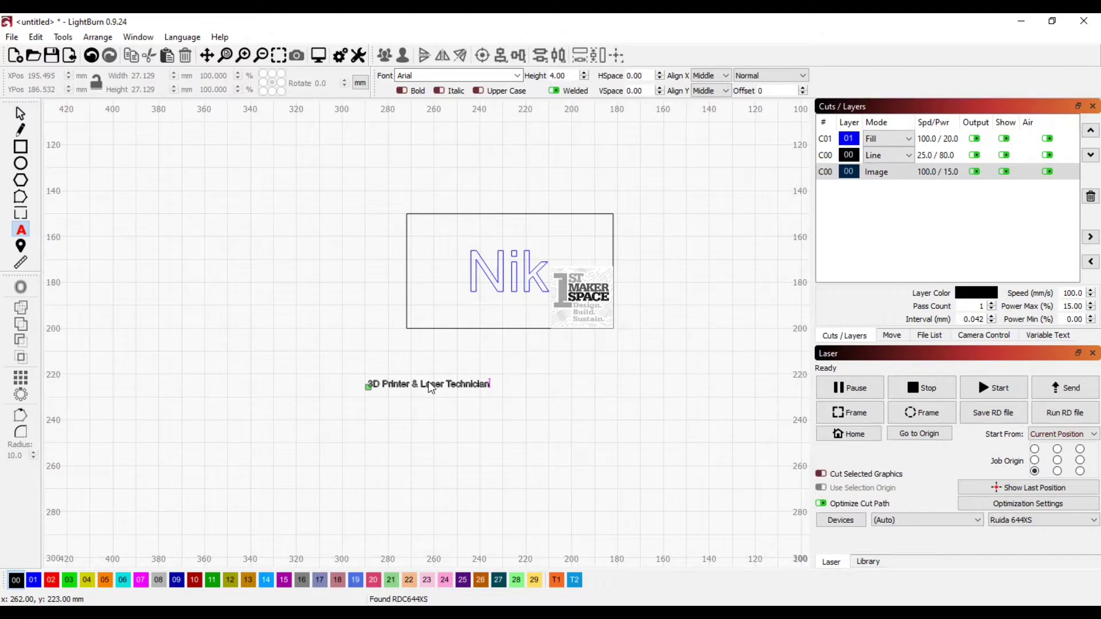
{"action": "left_click", "coordinate": [20, 114]}
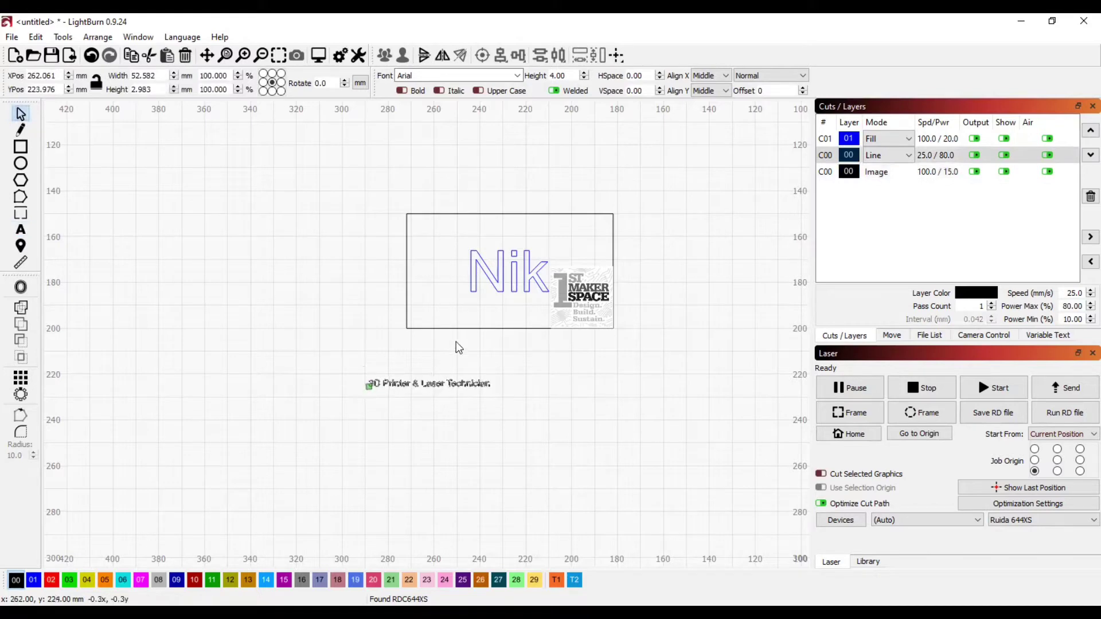
Move the job title into the frame and align it to the frame's left and bottom edges.
{"action": "left_click_drag", "start_coordinate": [429, 386], "coordinate": [475, 323]}
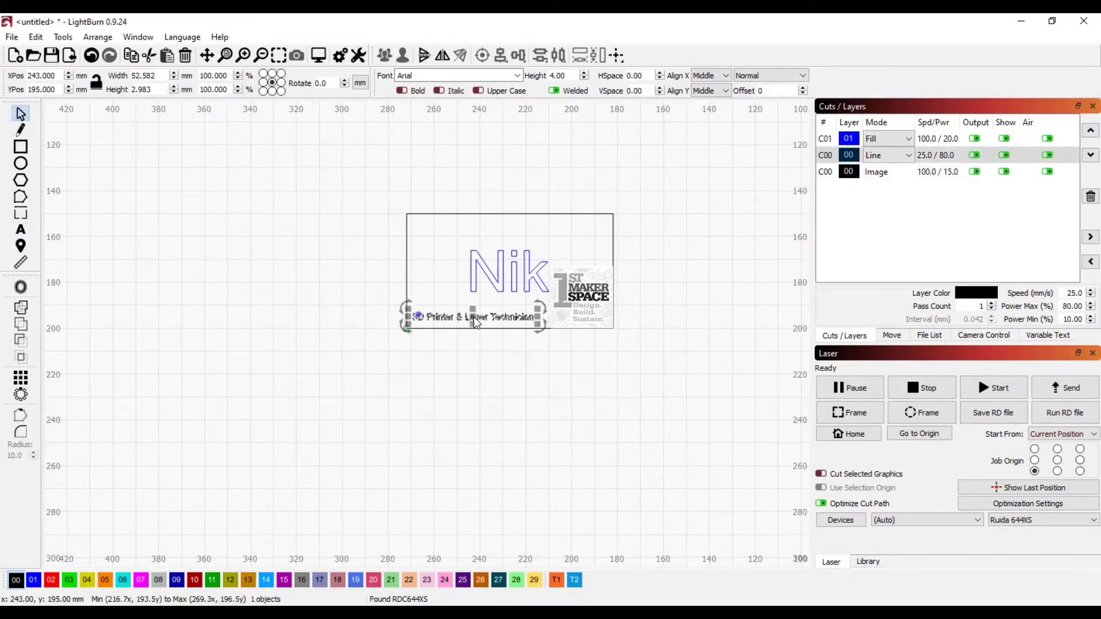
{"action": "left_click", "coordinate": [407, 283], "text": "shift"}
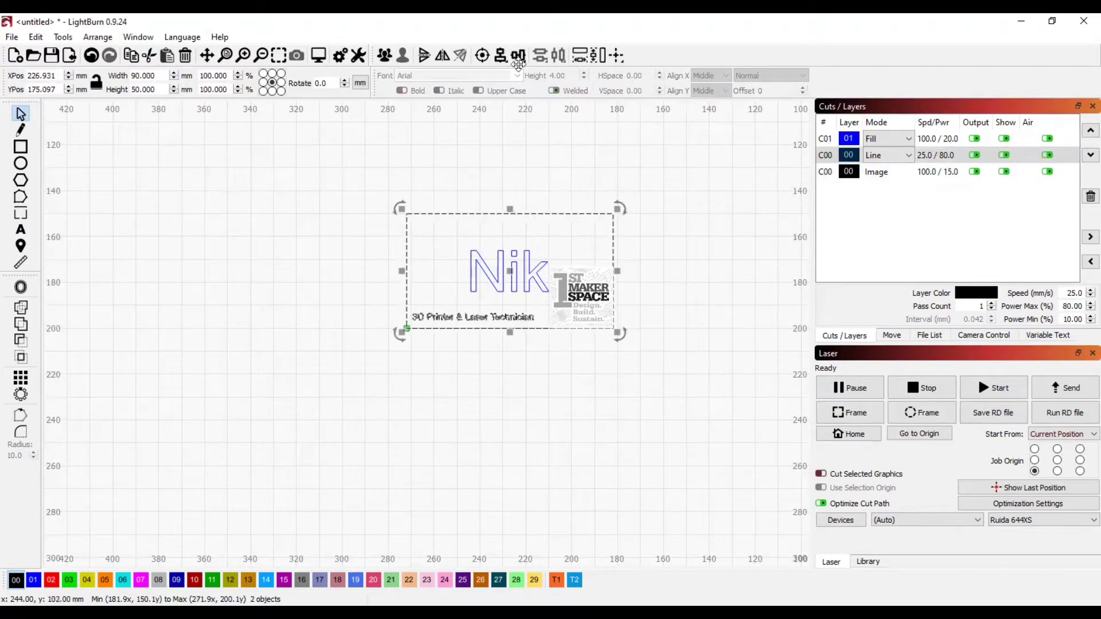
{"action": "left_click", "coordinate": [500, 55]}
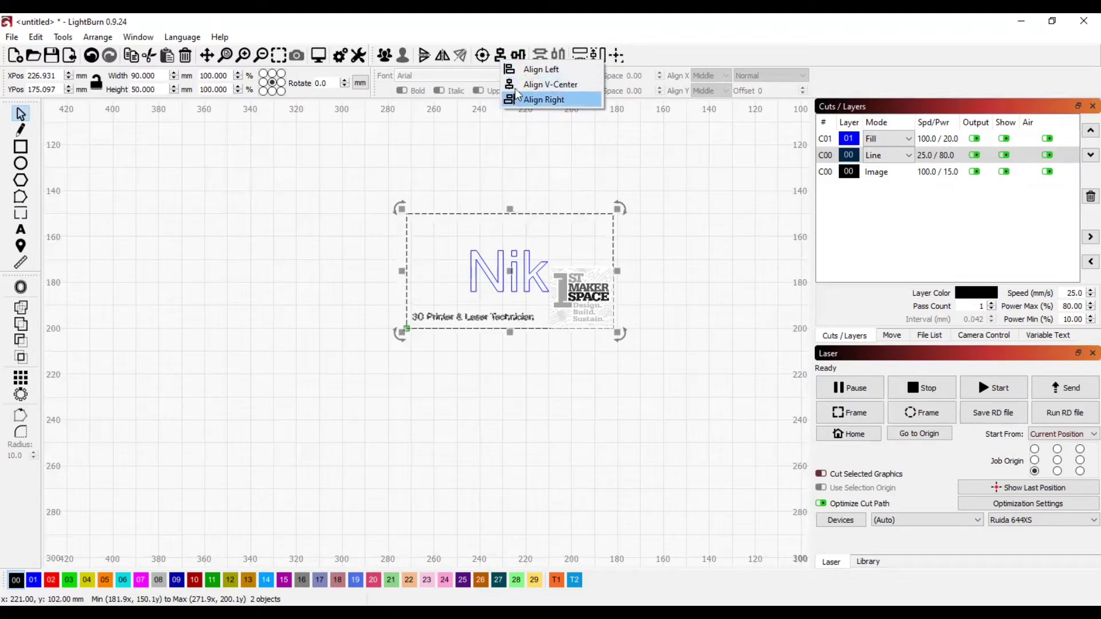
{"action": "left_click", "coordinate": [525, 77]}
{"action": "left_click", "coordinate": [518, 55]}
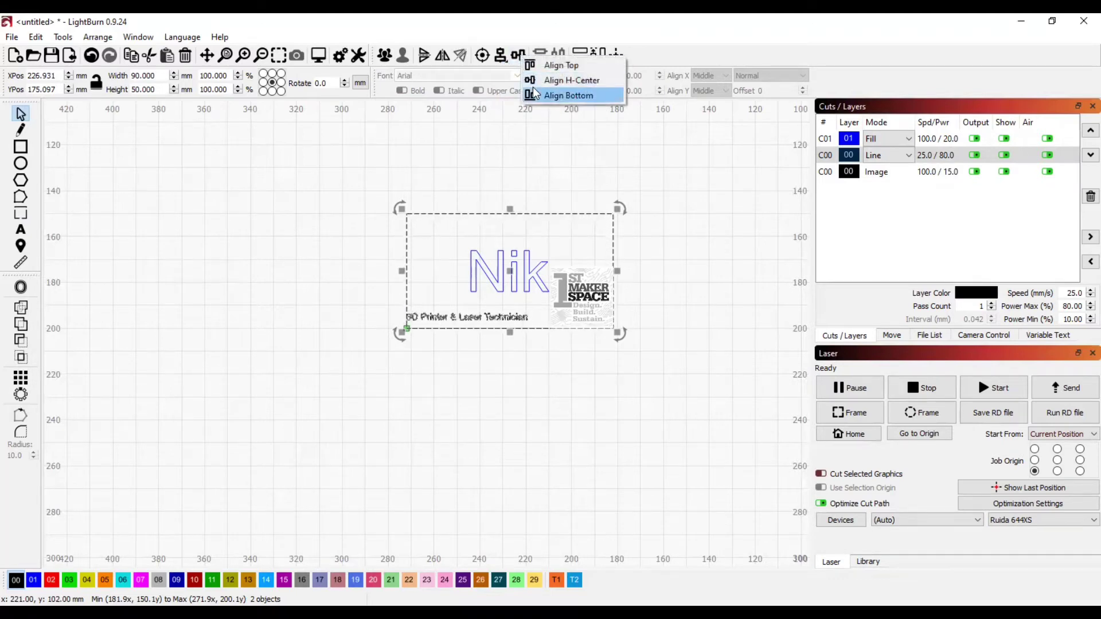
{"action": "key", "text": "Return"}
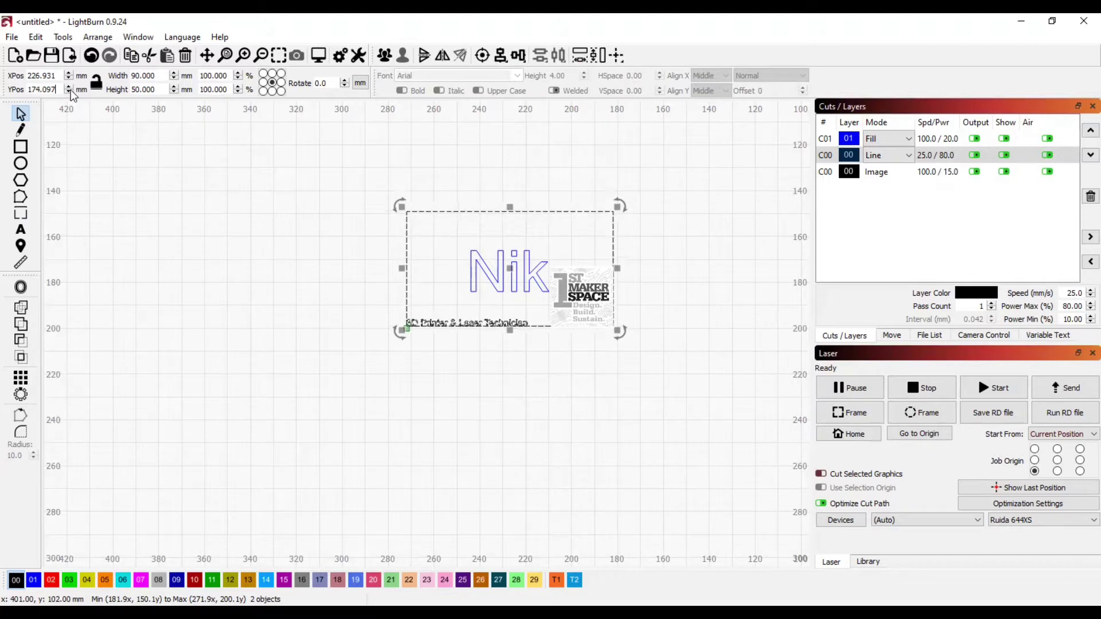
{"action": "left_click", "coordinate": [198, 305]}
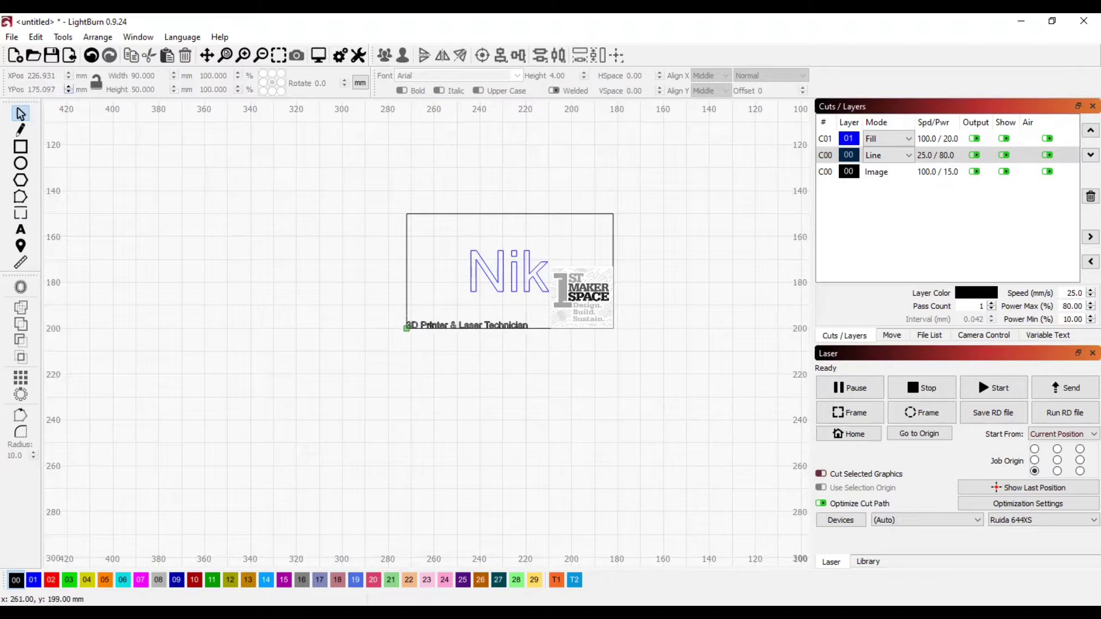
Nudge the job title inward by about 1 mm using the XPos/YPos spinners.
{"action": "left_click", "coordinate": [436, 323]}
{"action": "left_click", "coordinate": [436, 323]}
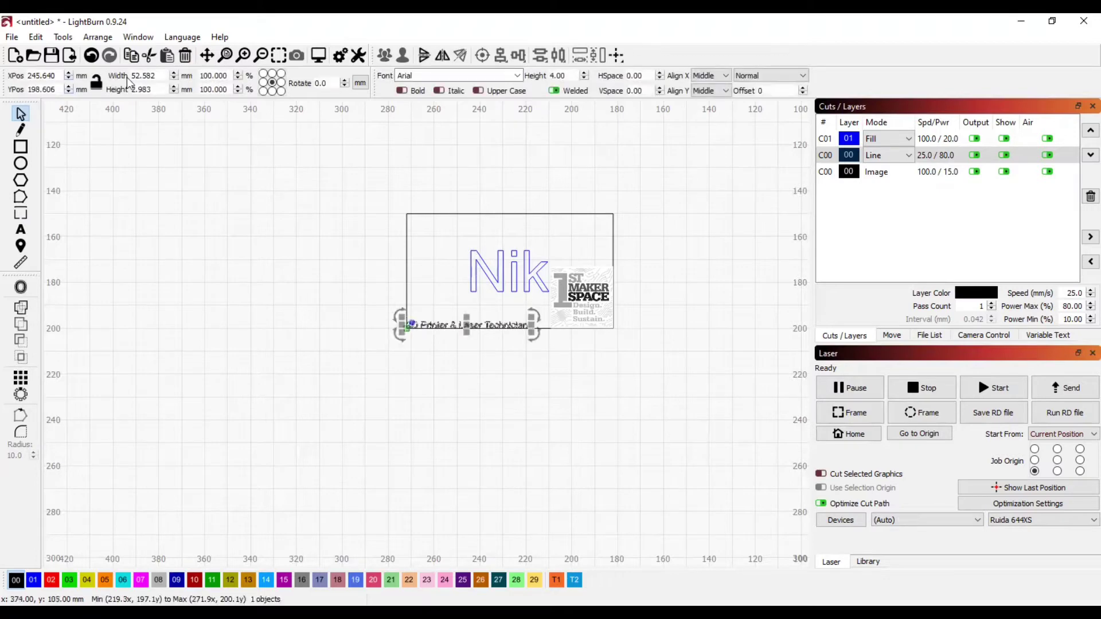
{"action": "left_click", "coordinate": [69, 92]}
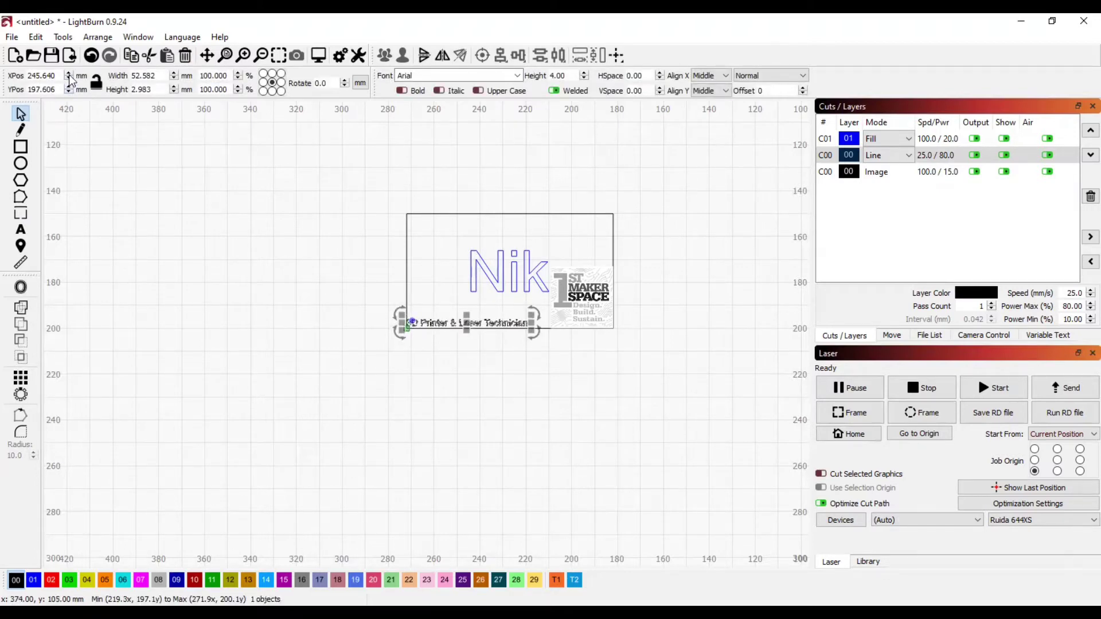
{"action": "left_click", "coordinate": [69, 74]}
{"action": "left_click", "coordinate": [68, 79]}
{"action": "left_click", "coordinate": [69, 78]}
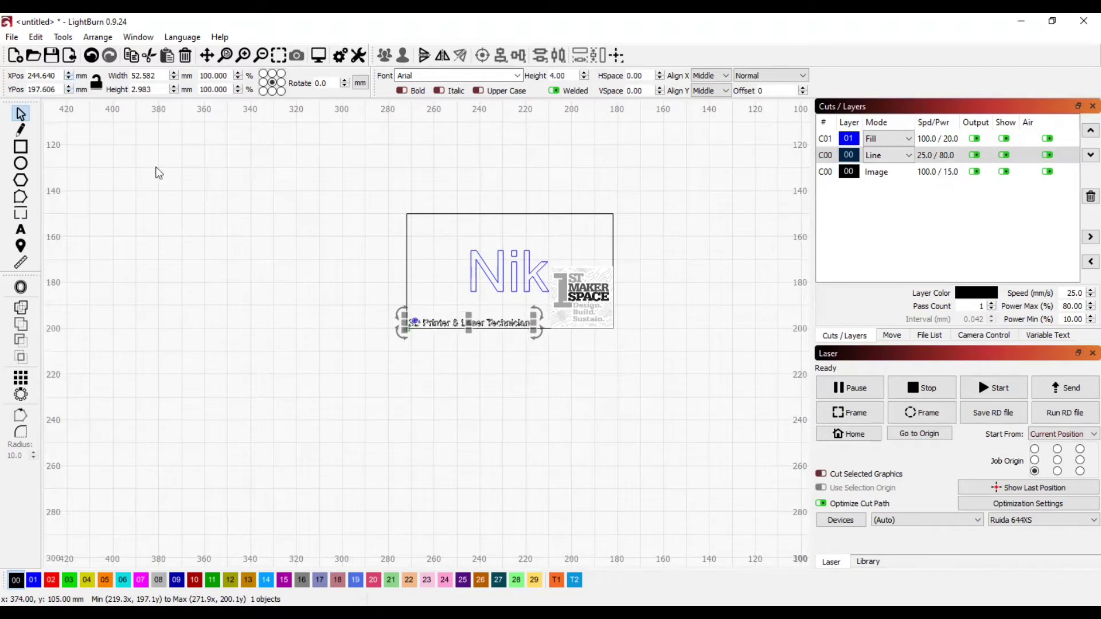
{"action": "left_click", "coordinate": [229, 251]}
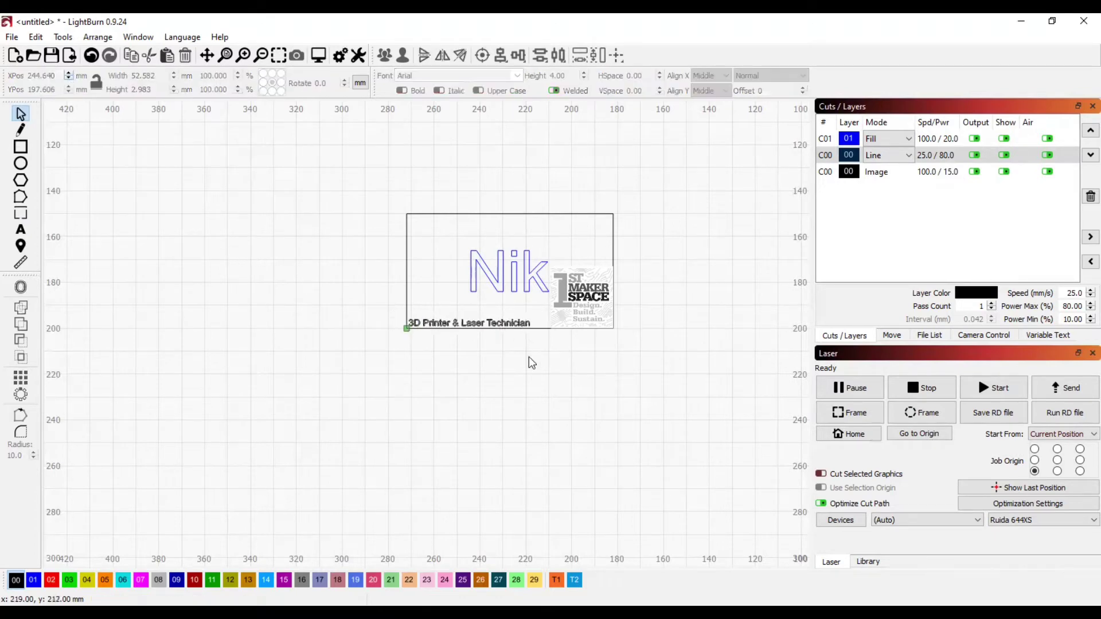
{"action": "scroll", "coordinate": [528, 357], "scroll_direction": "up", "scroll_amount": 1}
Assign the job-title line to the blue Fill layer 01.
{"action": "left_click", "coordinate": [508, 318]}
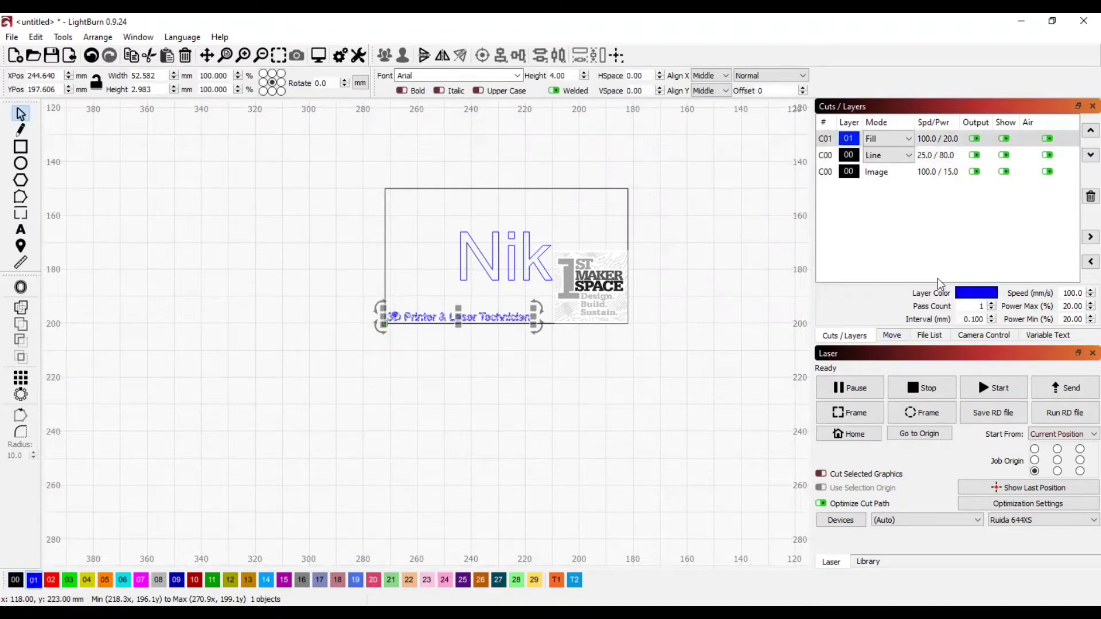
{"action": "left_click", "coordinate": [950, 172]}
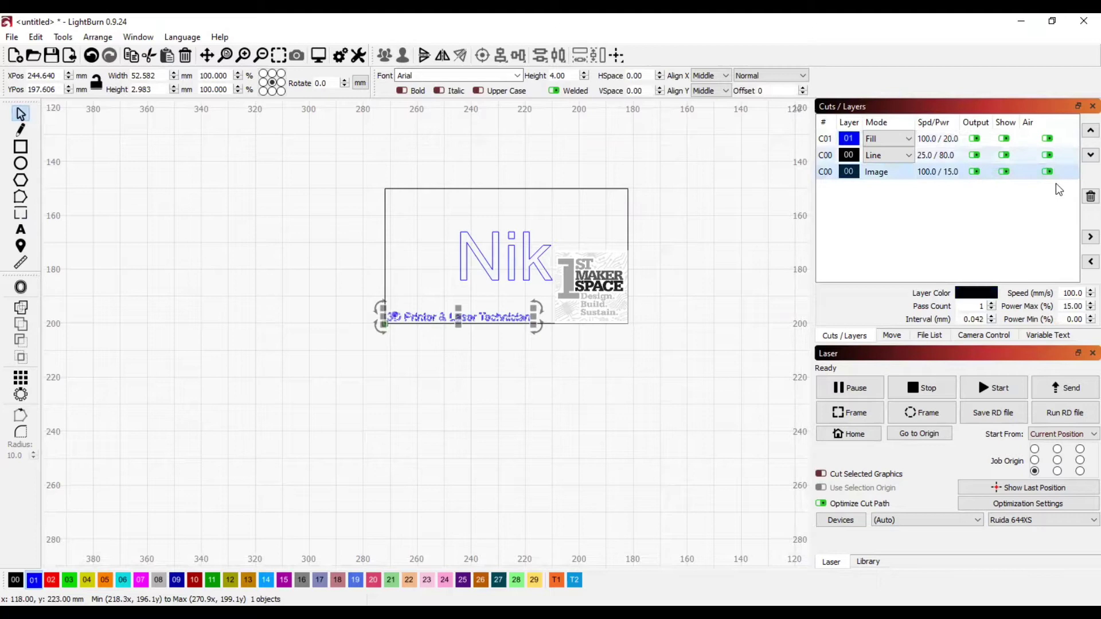
{"action": "left_click", "coordinate": [626, 383]}
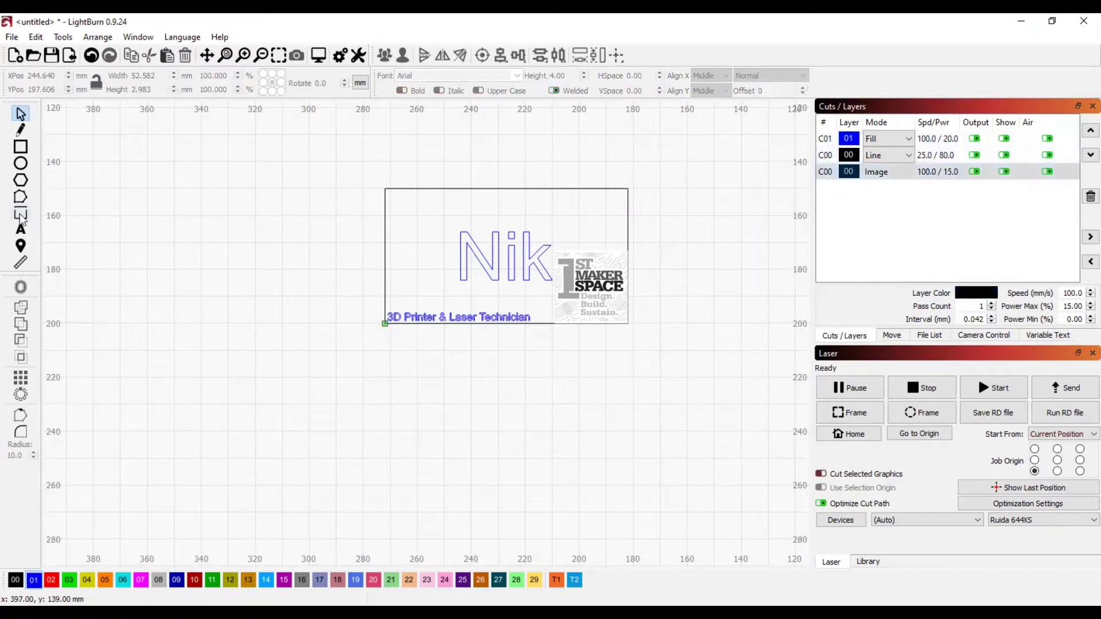
{"action": "left_click", "coordinate": [20, 229]}
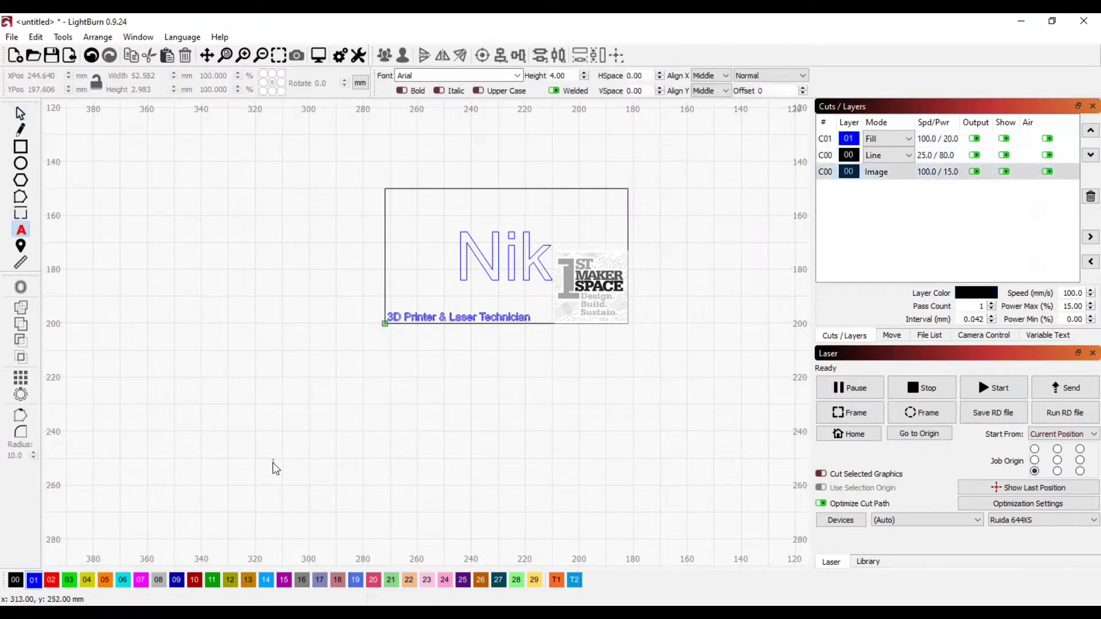
Type a temporary tip note about Ctrl + left-click multi-selection, then erase it.
{"action": "left_click", "coordinate": [250, 397]}
{"action": "type", "text": "select more"}
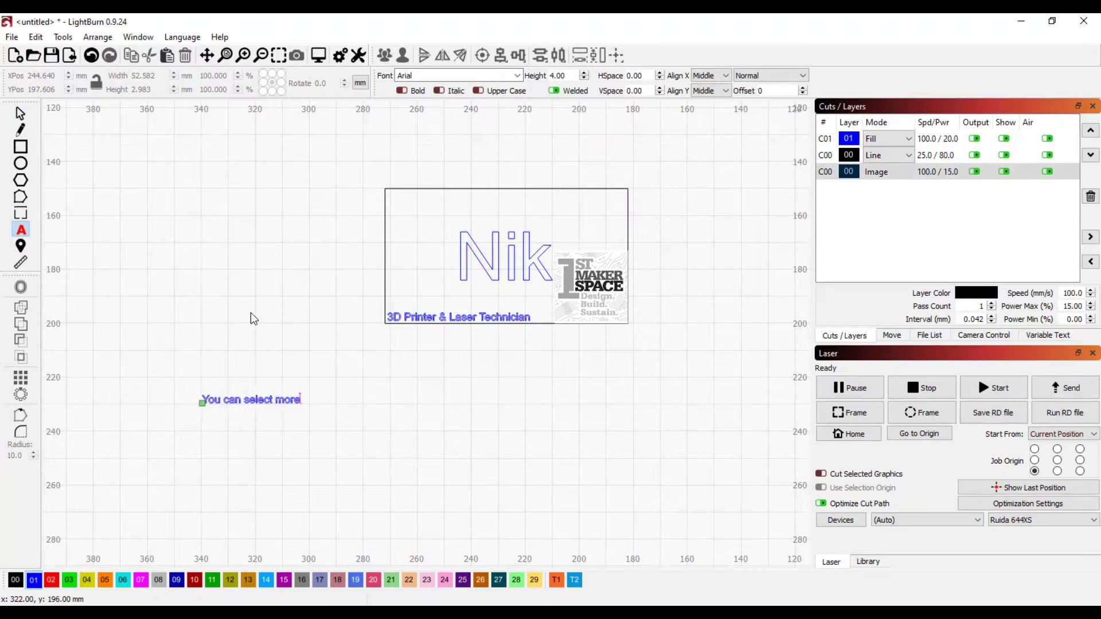
{"action": "type", "text": " than one thing"}
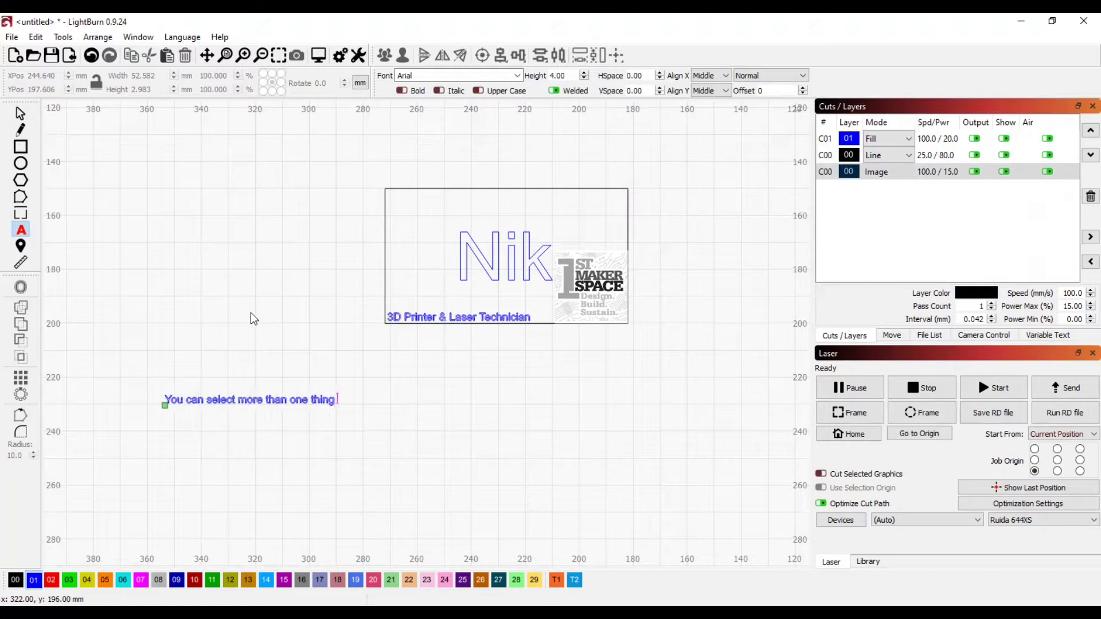
{"action": "type", "text": " by"}
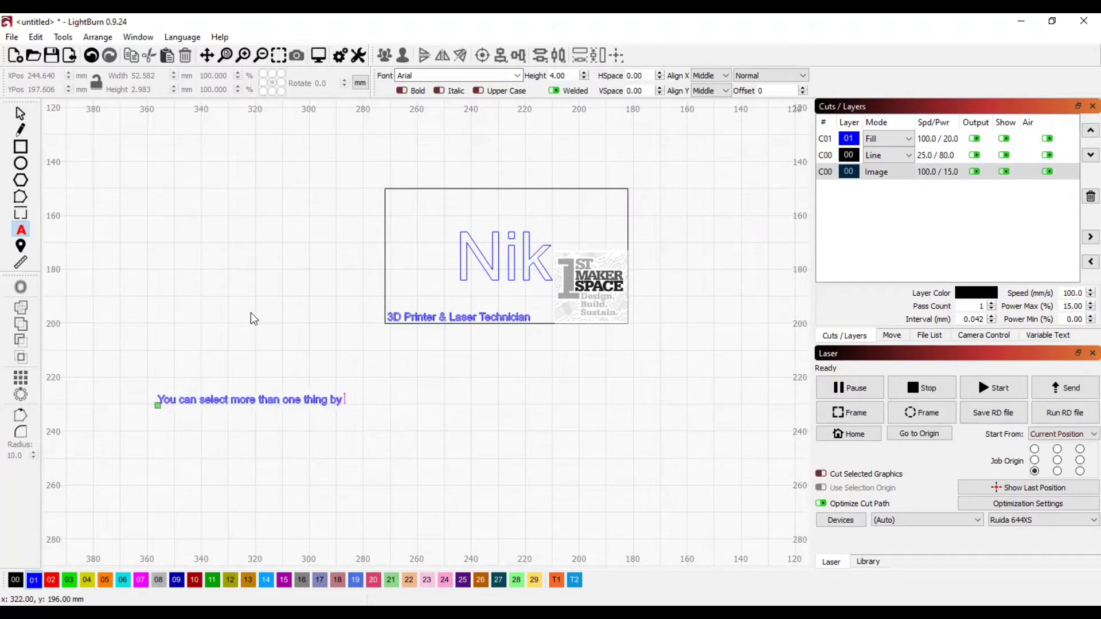
{"action": "type", "text": " pressing c"}
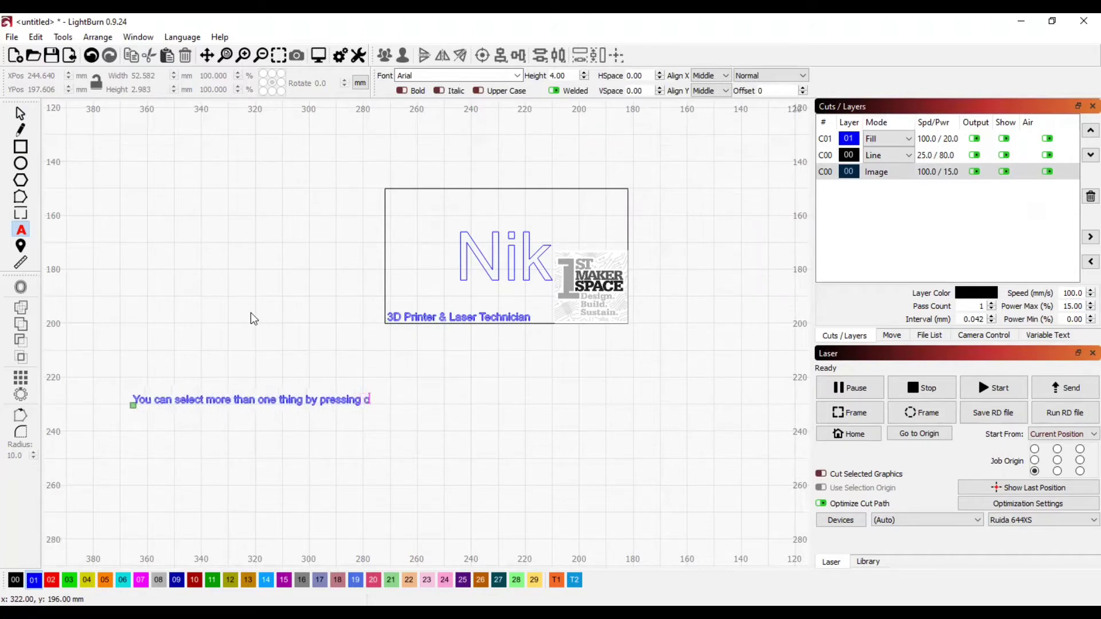
{"action": "type", "text": "trl +"}
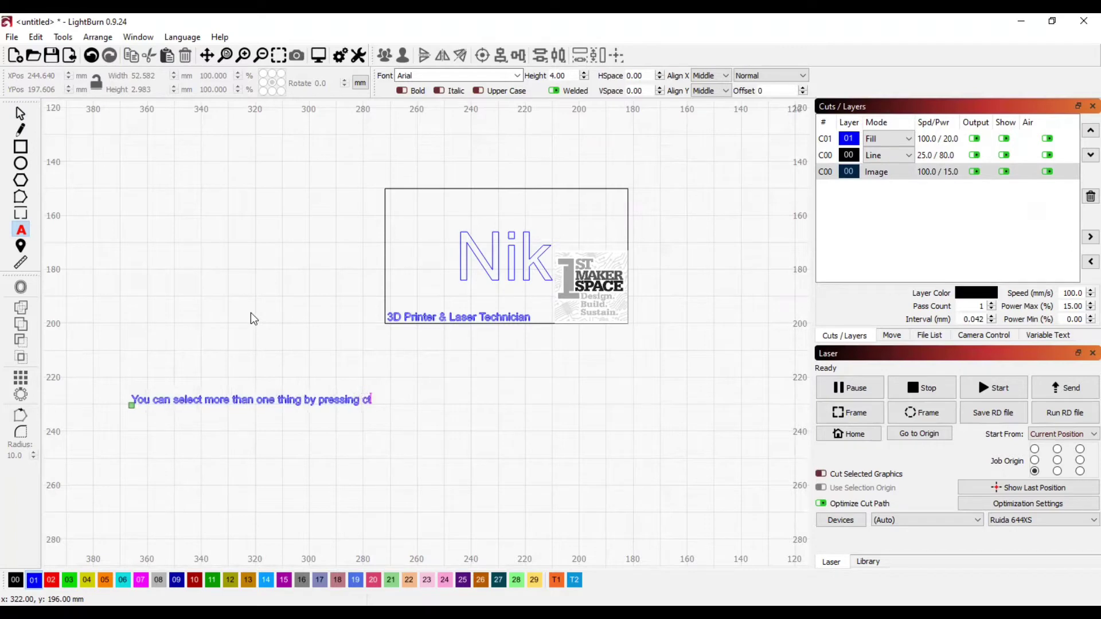
{"action": "type", "text": " le"}
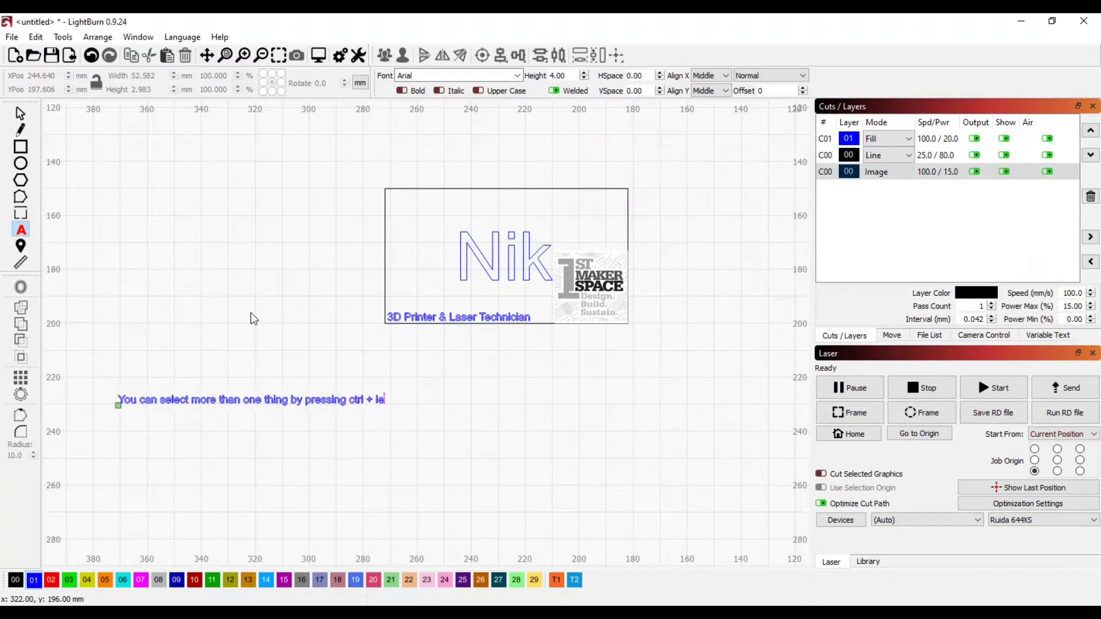
{"action": "type", "text": "ft click "}
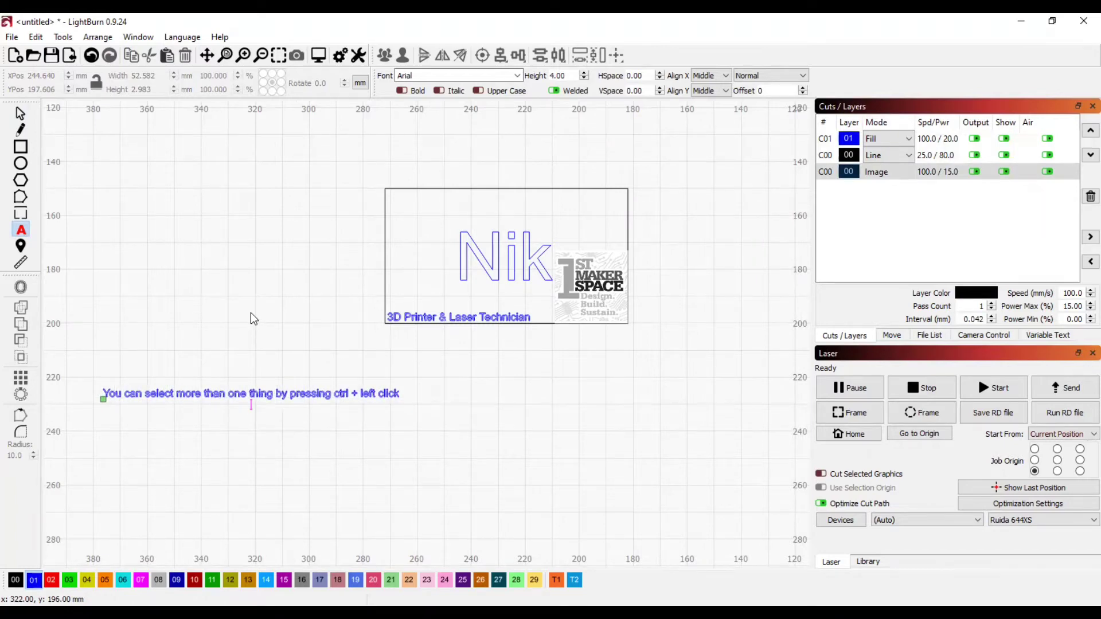
{"action": "type", "text": "It i s"}
{"action": "key", "text": "BackSpace"}
{"action": "key", "text": "BackSpace"}
{"action": "key", "text": "BackSpace"}
{"action": "key", "text": "BackSpace"}
{"action": "key", "text": "BackSpace"}
{"action": "key", "text": "BackSpace"}
{"action": "key", "text": "BackSpace"}
{"action": "key", "text": "BackSpace"}
{"action": "key", "text": "BackSpace"}
{"action": "key", "text": "BackSpace"}
{"action": "key", "text": "BackSpace"}
{"action": "key", "text": "BackSpace"}
{"action": "key", "text": "BackSpace"}
{"action": "key", "text": "BackSpace"}
{"action": "key", "text": "BackSpace"}
{"action": "key", "text": "BackSpace"}
{"action": "key", "text": "BackSpace"}
{"action": "key", "text": "BackSpace"}
{"action": "key", "text": "BackSpace"}
{"action": "key", "text": "BackSpace"}
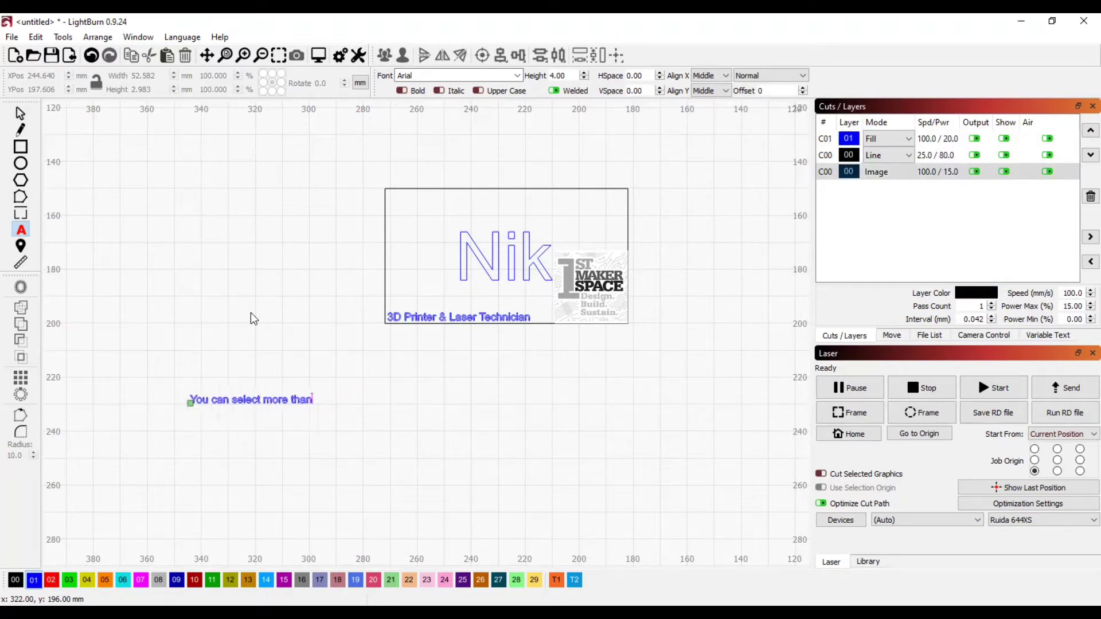
{"action": "key", "text": "BackSpace"}
{"action": "key", "text": "BackSpace"}
{"action": "key", "text": "BackSpace"}
{"action": "key", "text": "BackSpace"}
{"action": "key", "text": "BackSpace"}
{"action": "key", "text": "BackSpace"}
{"action": "key", "text": "BackSpace"}
{"action": "key", "text": "BackSpace"}
{"action": "key", "text": "BackSpace"}
{"action": "key", "text": "BackSpace"}
{"action": "key", "text": "BackSpace"}
{"action": "key", "text": "BackSpace"}
{"action": "key", "text": "BackSpace"}
{"action": "key", "text": "BackSpace"}
{"action": "key", "text": "BackSpace"}
{"action": "key", "text": "BackSpace"}
{"action": "key", "text": "BackSpace"}
{"action": "key", "text": "BackSpace"}
{"action": "key", "text": "BackSpace"}
{"action": "key", "text": "BackSpace"}
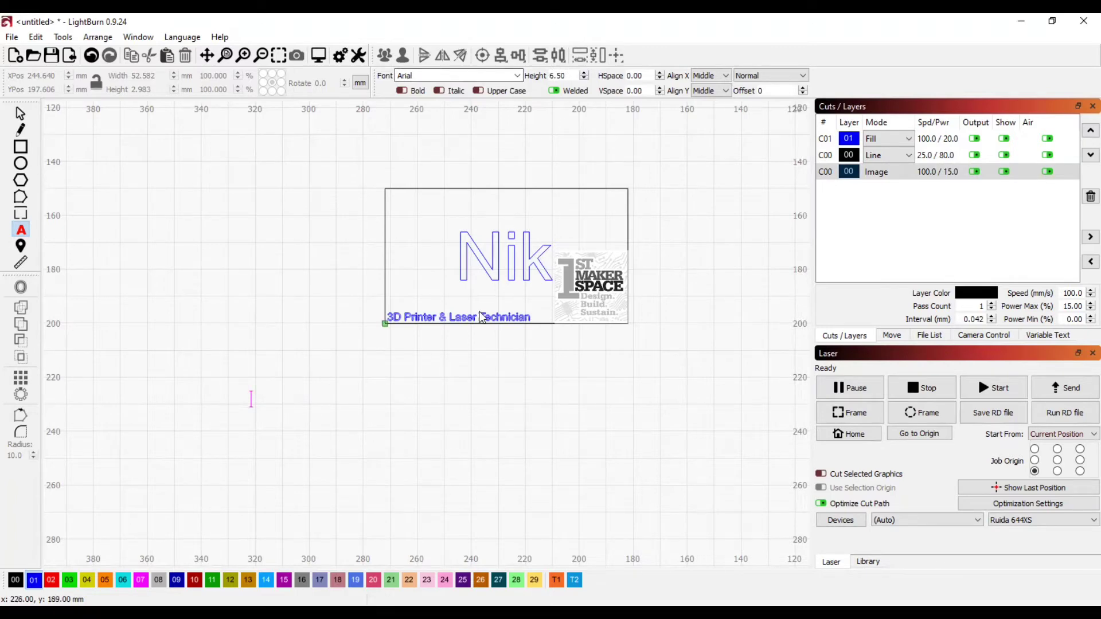
Type a four-line reminder note about making the line the last cut on this job.
{"action": "left_click", "coordinate": [226, 422]}
{"action": "type", "text": "Makesure an"}
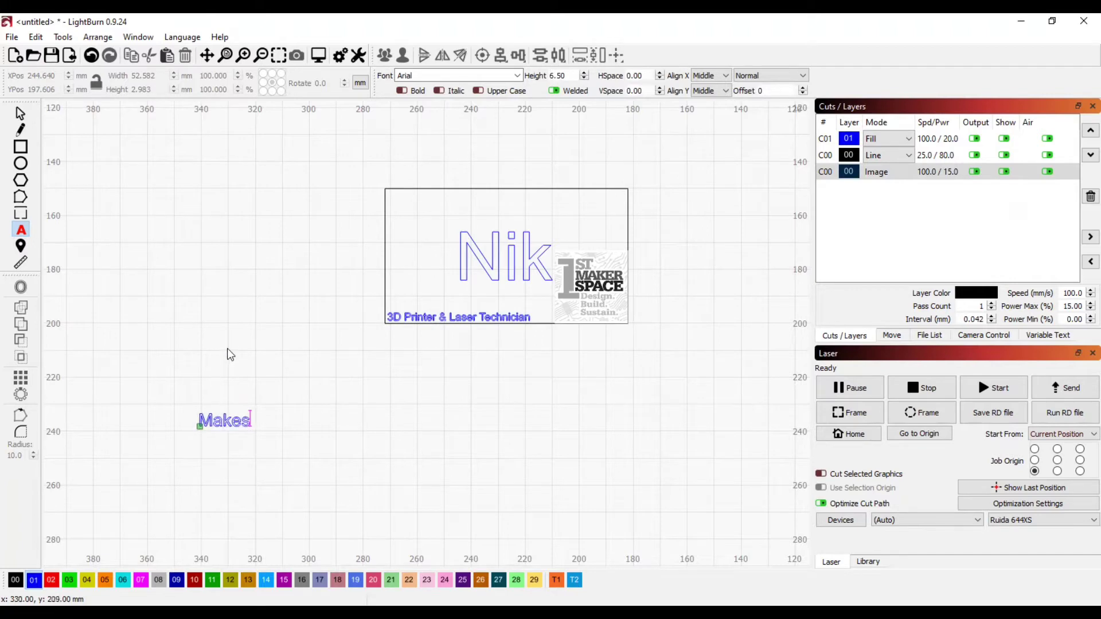
{"action": "key", "text": "BackSpace"}
{"action": "key", "text": "BackSpace"}
{"action": "key", "text": "BackSpace"}
{"action": "key", "text": "BackSpace"}
{"action": "key", "text": "BackSpace"}
{"action": "key", "text": "BackSpace"}
{"action": "key", "text": "BackSpace"}
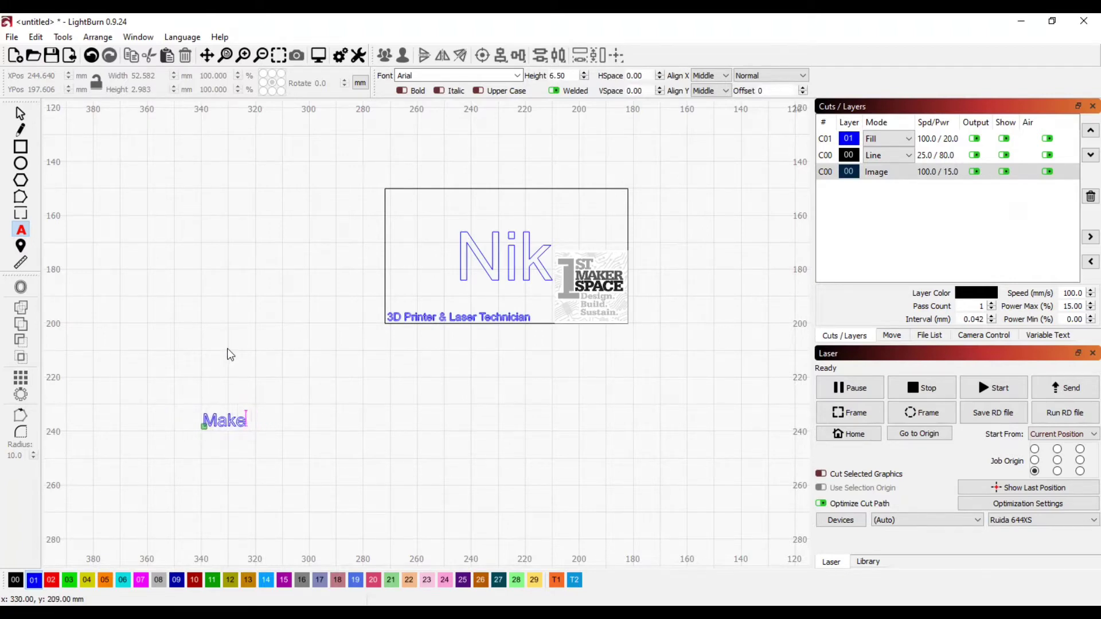
{"action": "type", "text": "sure"}
{"action": "key", "text": "BackSpace"}
{"action": "key", "text": "BackSpace"}
{"action": "key", "text": "BackSpace"}
{"action": "key", "text": "BackSpace"}
{"action": "key", "text": "BackSpace"}
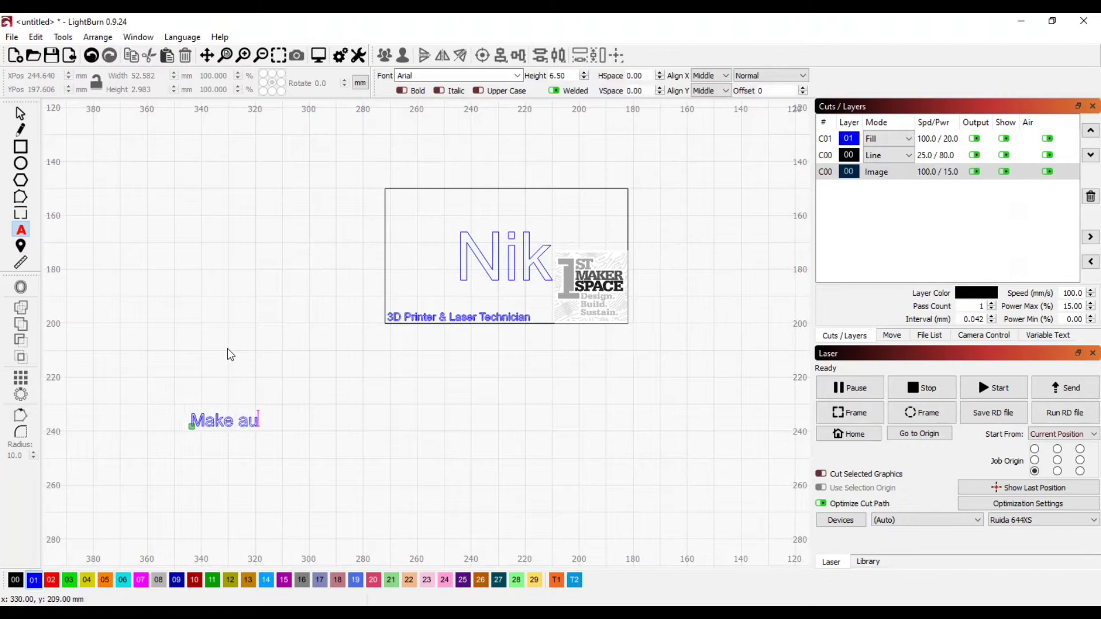
{"action": "type", "text": "sure and have"}
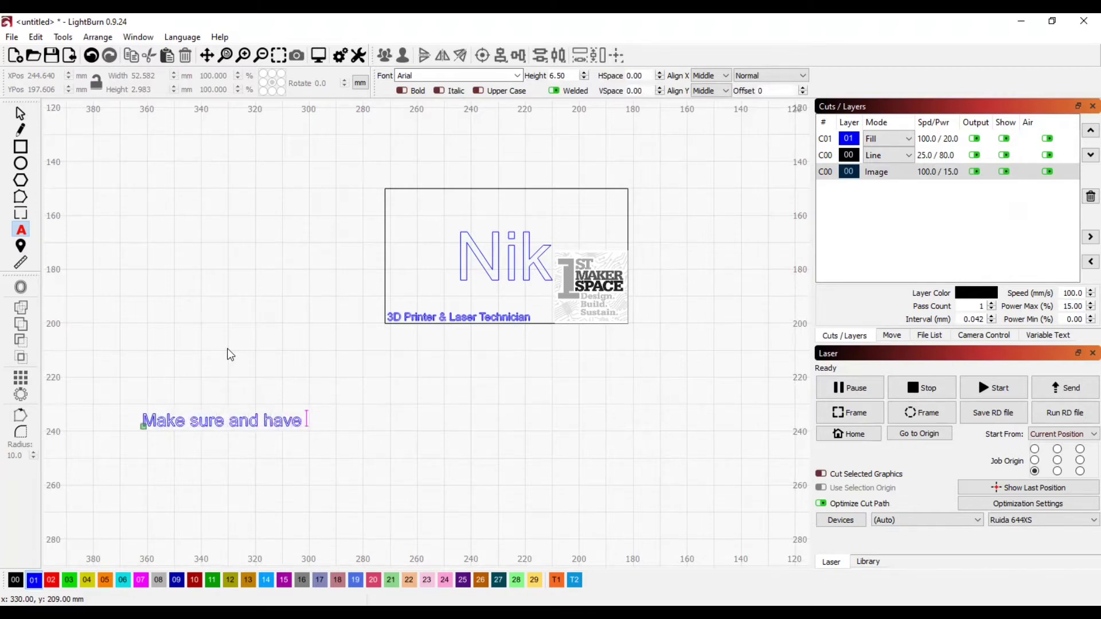
{"action": "key", "text": "Return"}
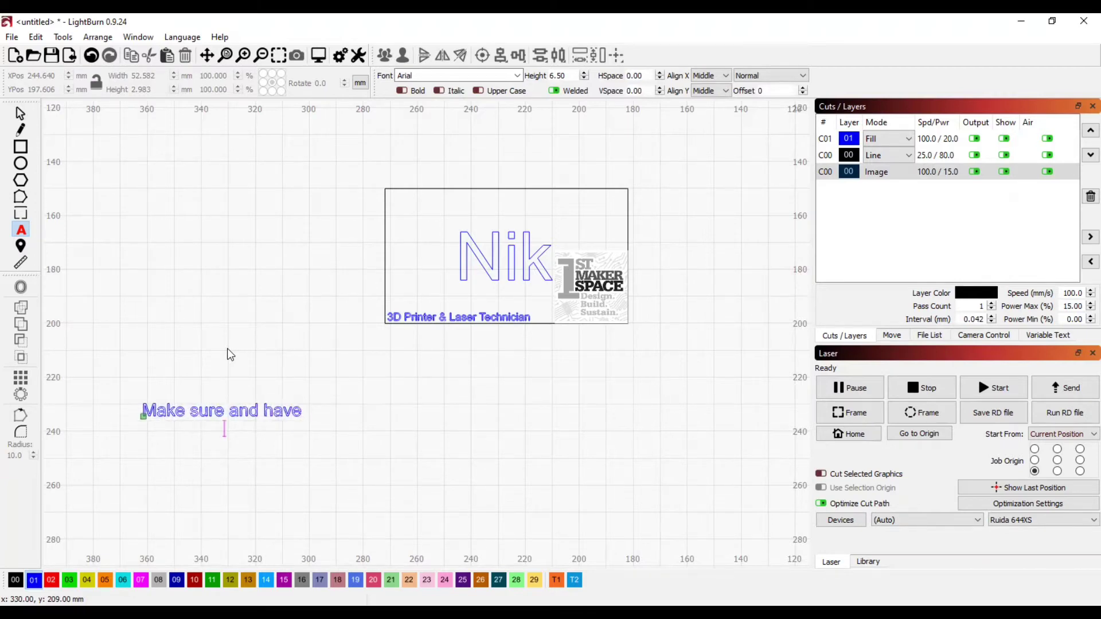
{"action": "type", "text": "line as "}
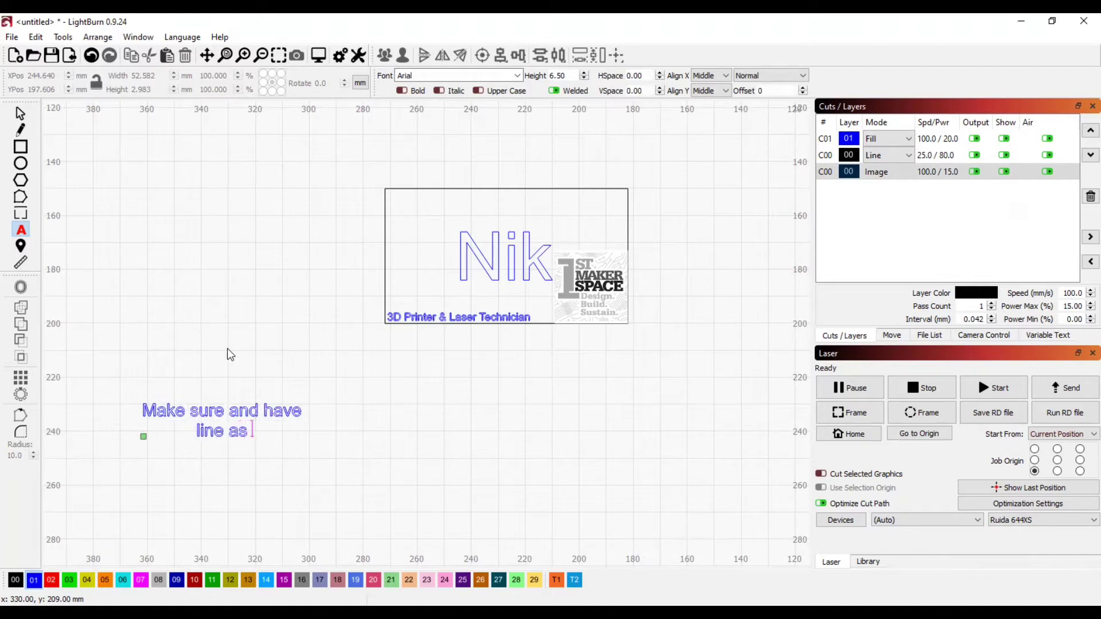
{"action": "type", "text": "the lest cut"}
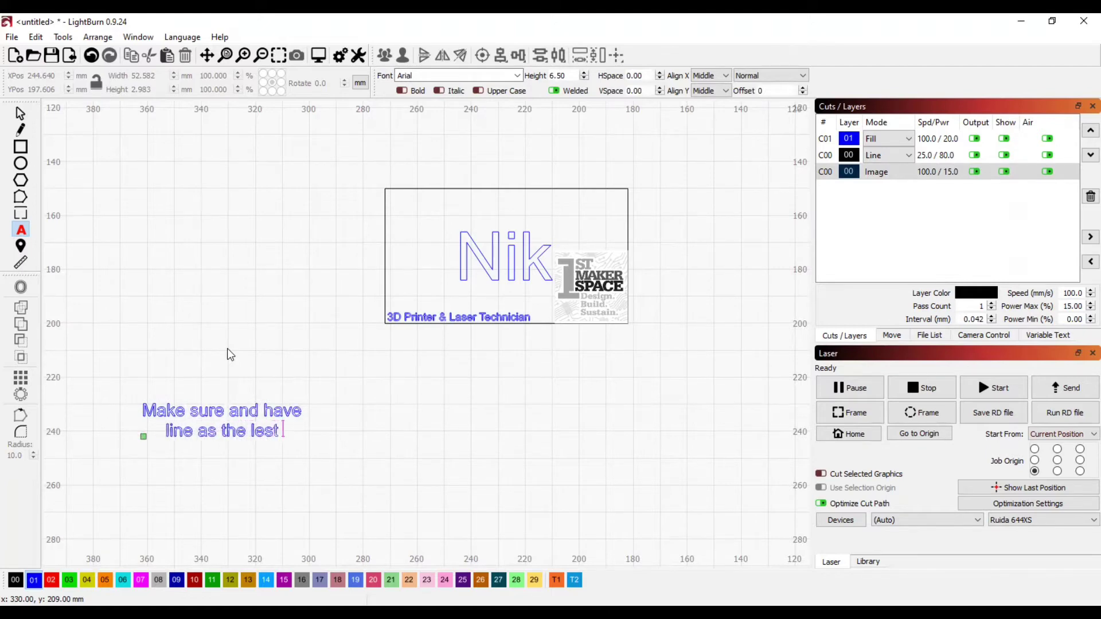
{"action": "key", "text": "BackSpace"}
{"action": "key", "text": "BackSpace"}
{"action": "key", "text": "BackSpace"}
{"action": "key", "text": "BackSpace"}
{"action": "key", "text": "BackSpace"}
{"action": "key", "text": "BackSpace"}
{"action": "key", "text": "BackSpace"}
{"action": "key", "text": "BackSpace"}
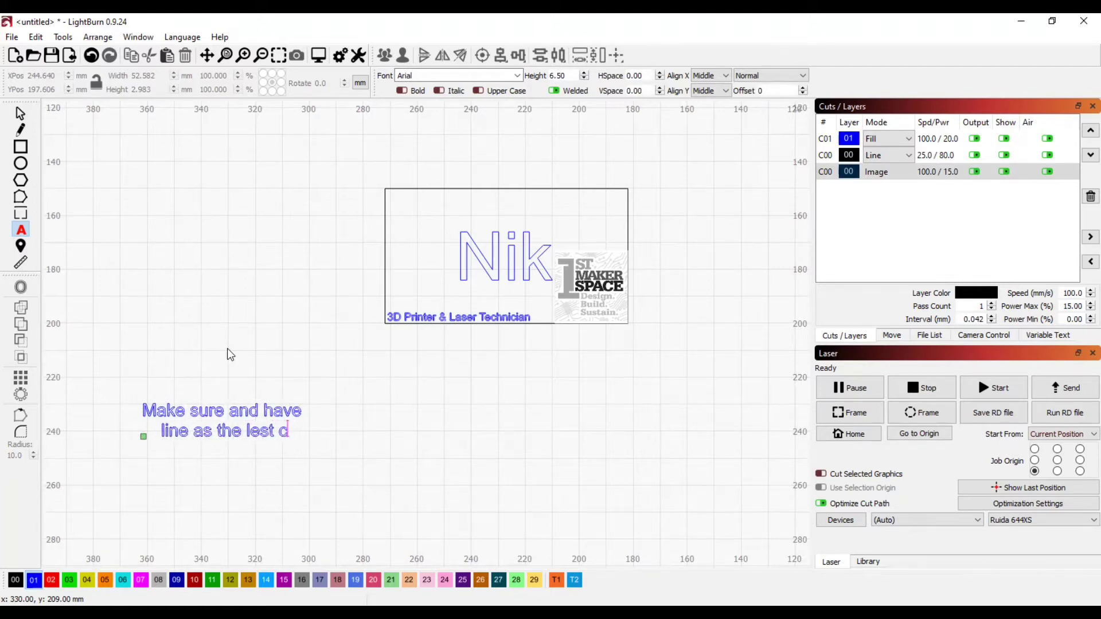
{"action": "type", "text": "las"}
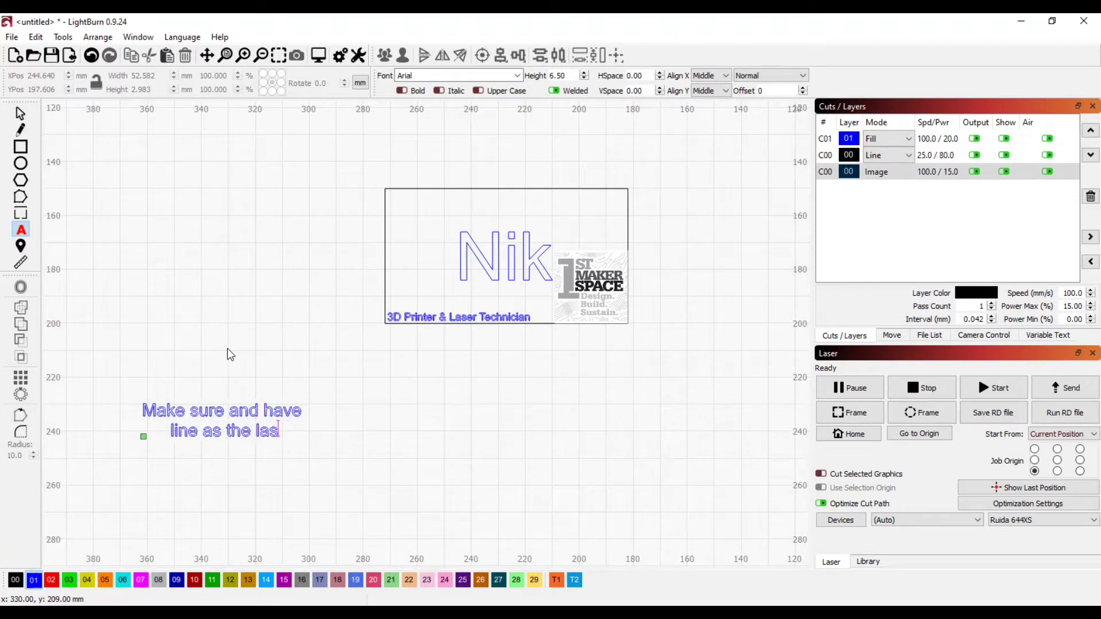
{"action": "type", "text": "t cut on this job"}
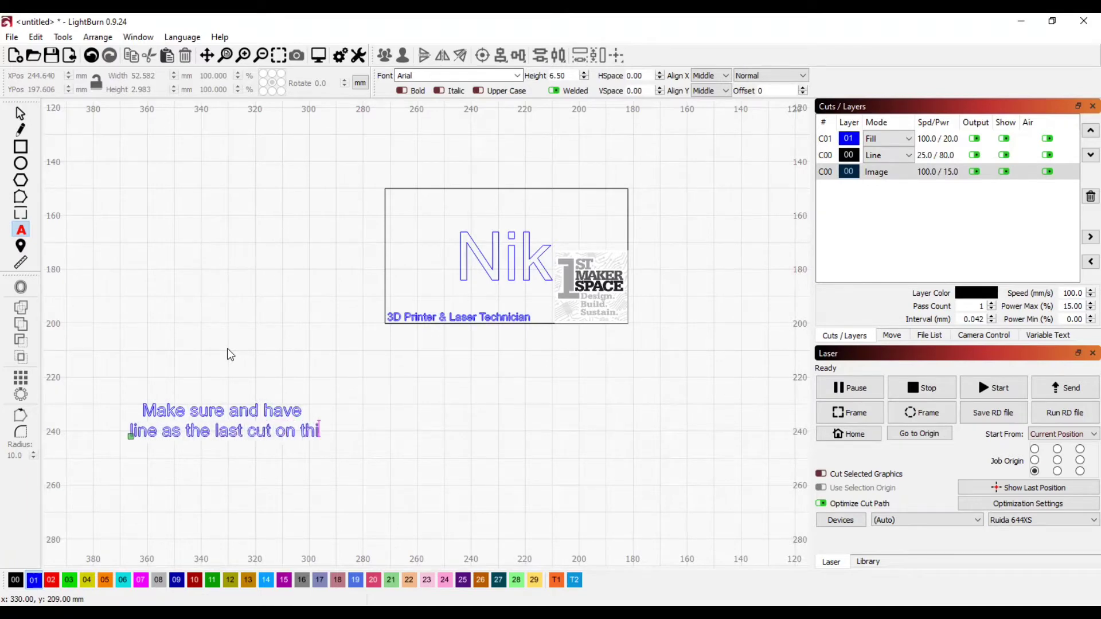
{"action": "key", "text": "Return"}
{"action": "type", "text": "so th"}
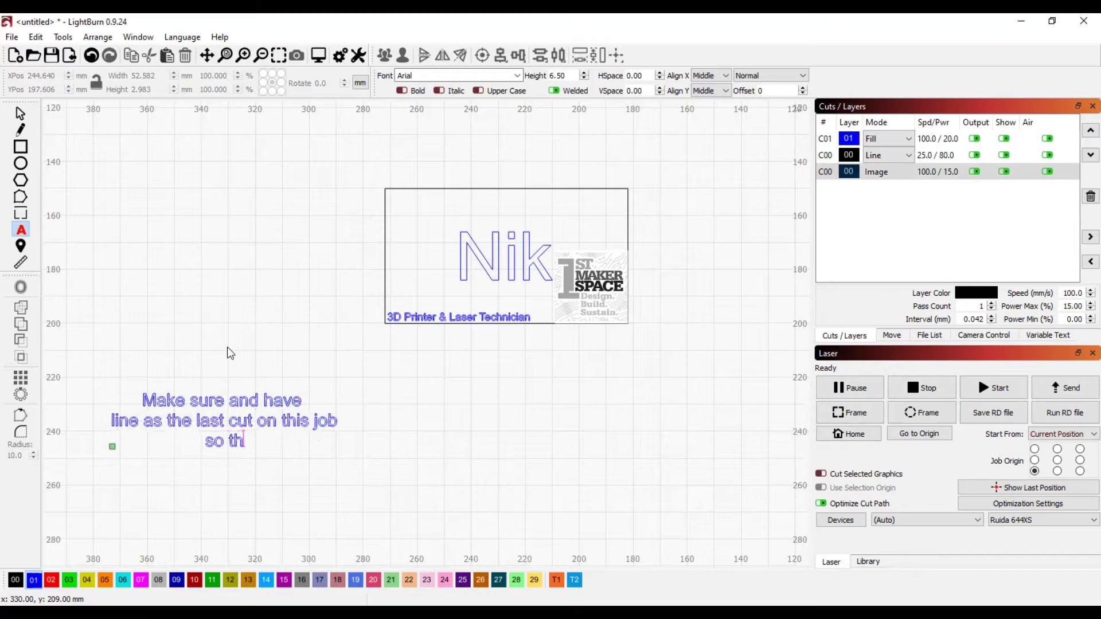
{"action": "type", "text": "at your na"}
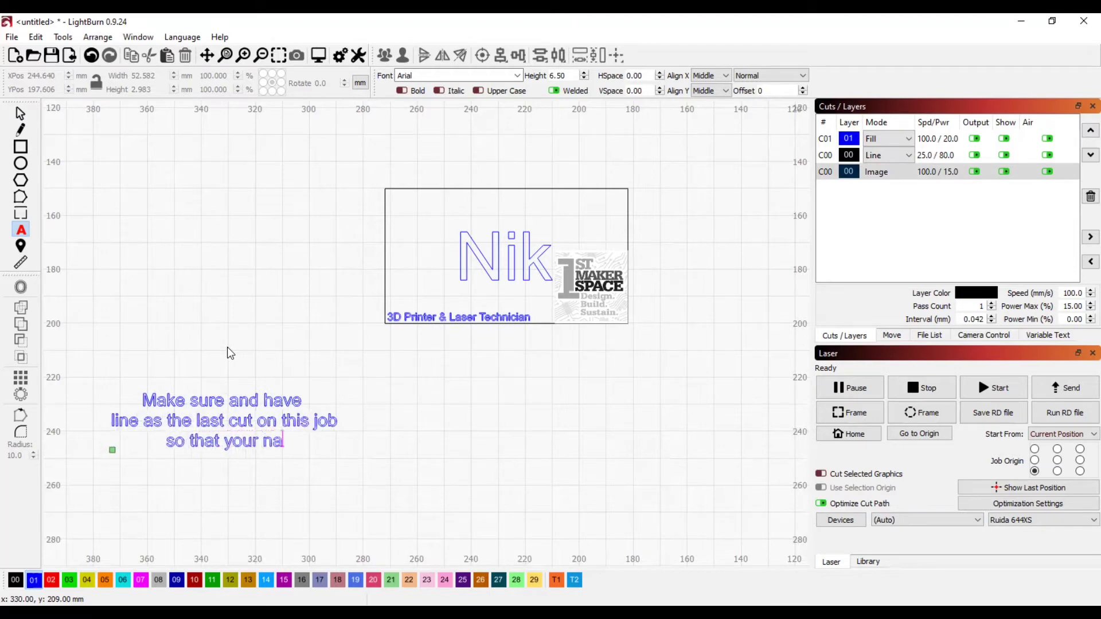
{"action": "type", "text": "metag does not"}
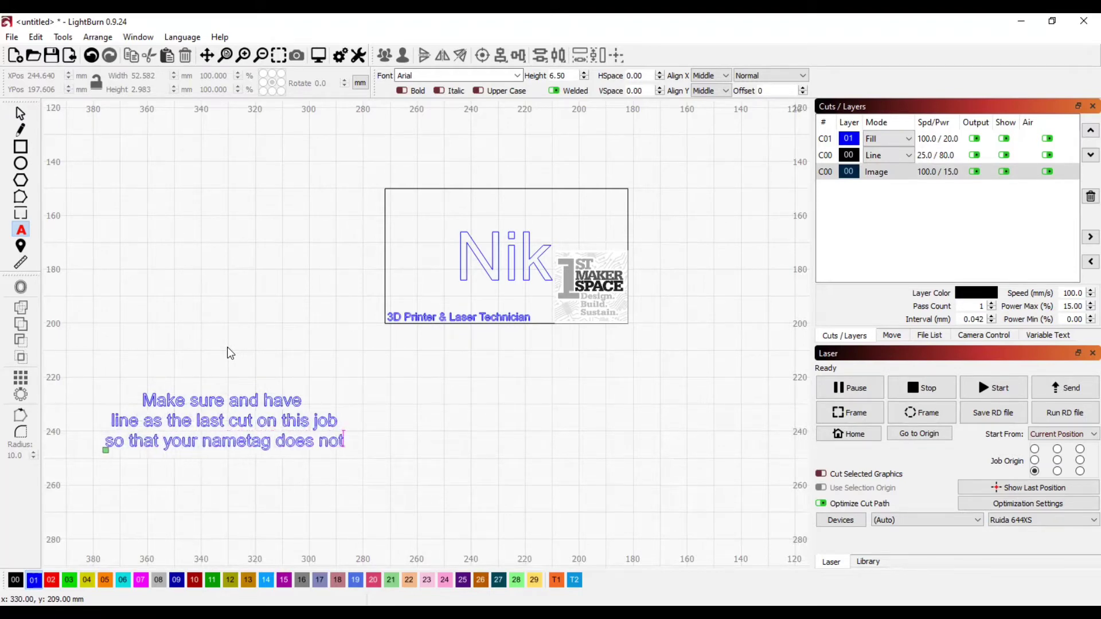
{"action": "key", "text": "Return"}
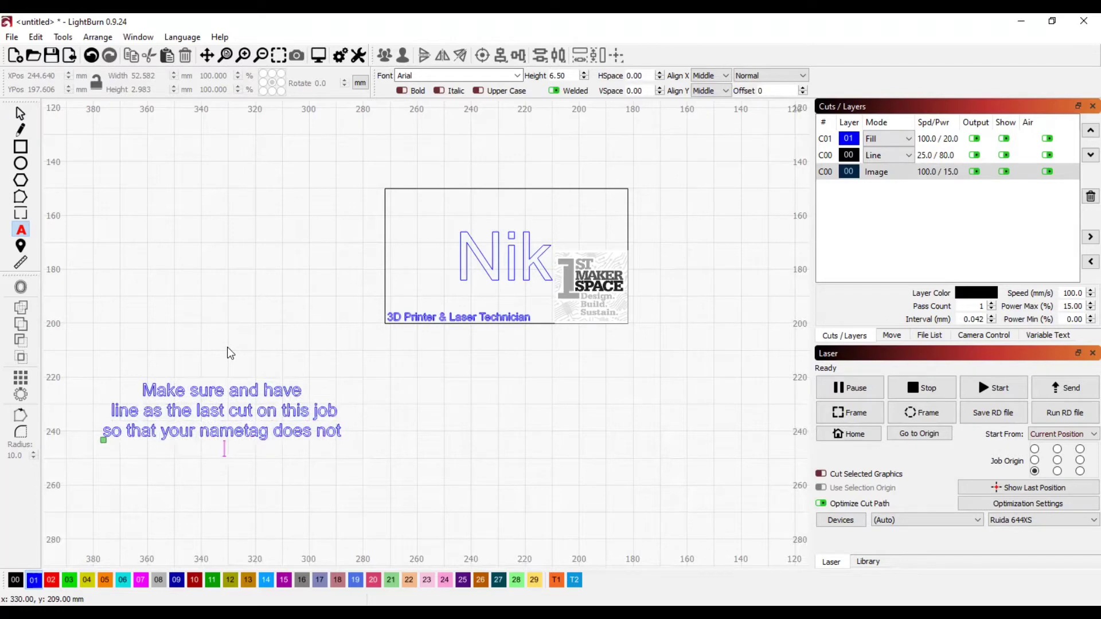
{"action": "type", "text": "shift after it "}
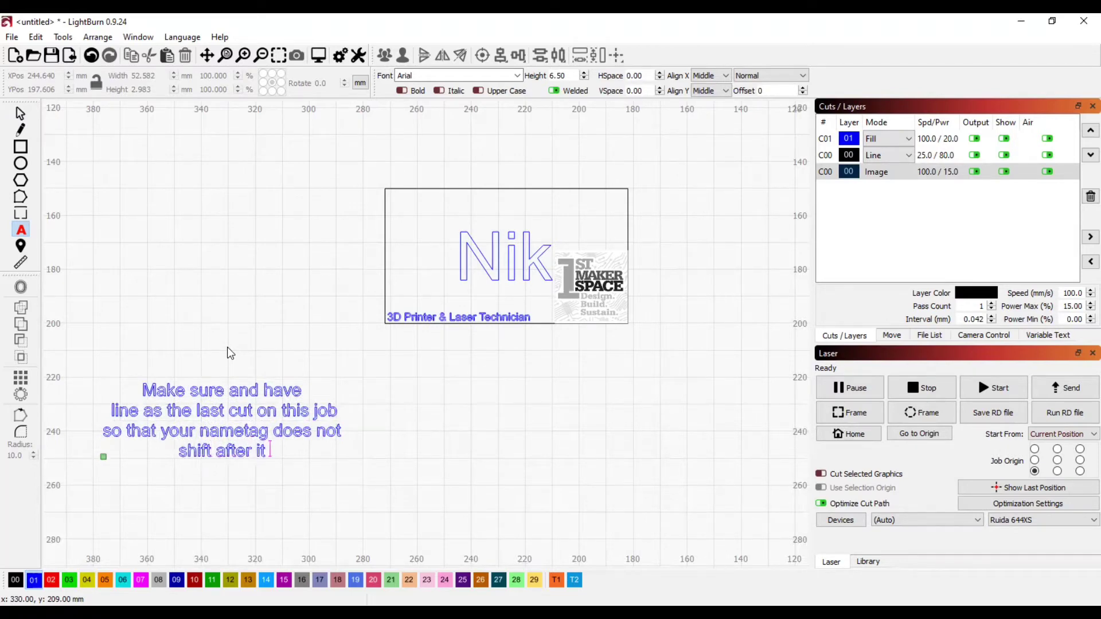
{"action": "type", "text": "has veen"}
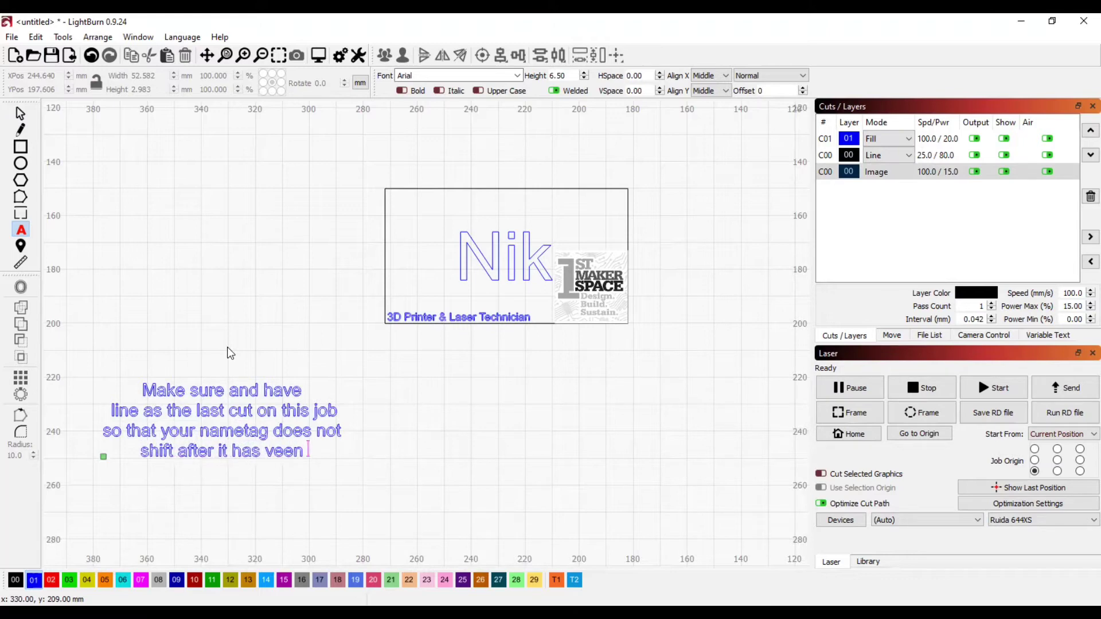
{"action": "key", "text": "BackSpace"}
{"action": "key", "text": "BackSpace"}
{"action": "key", "text": "BackSpace"}
{"action": "key", "text": "BackSpace"}
{"action": "key", "text": "BackSpace"}
{"action": "key", "text": "BackSpace"}
{"action": "type", "text": "be"}
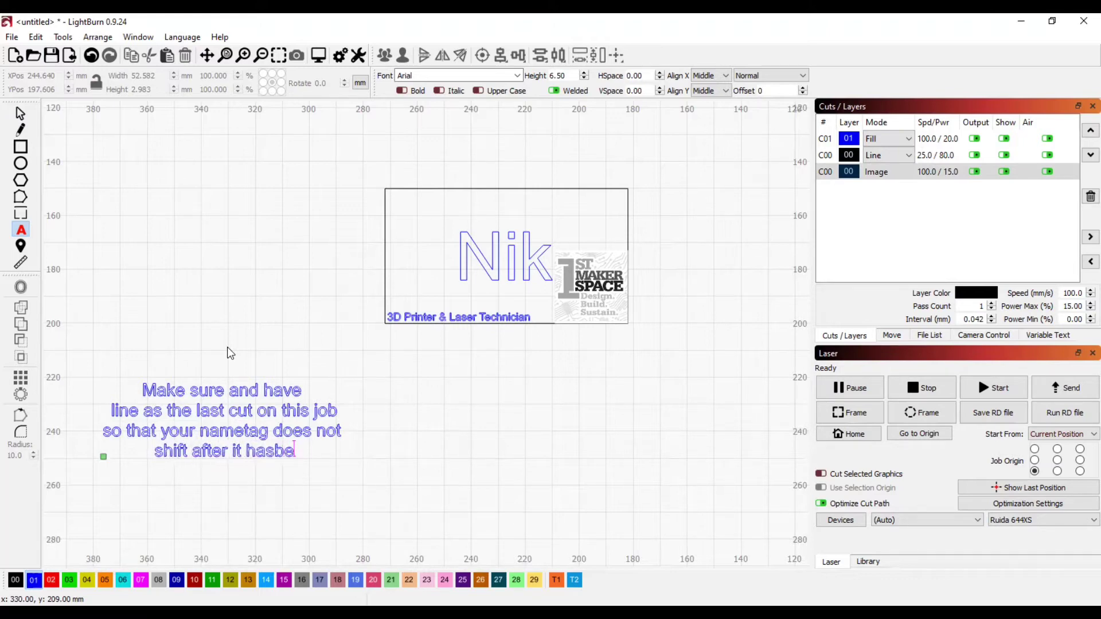
{"action": "key", "text": "BackSpace"}
{"action": "key", "text": "BackSpace"}
{"action": "key", "text": "BackSpace"}
{"action": "type", "text": "s "}
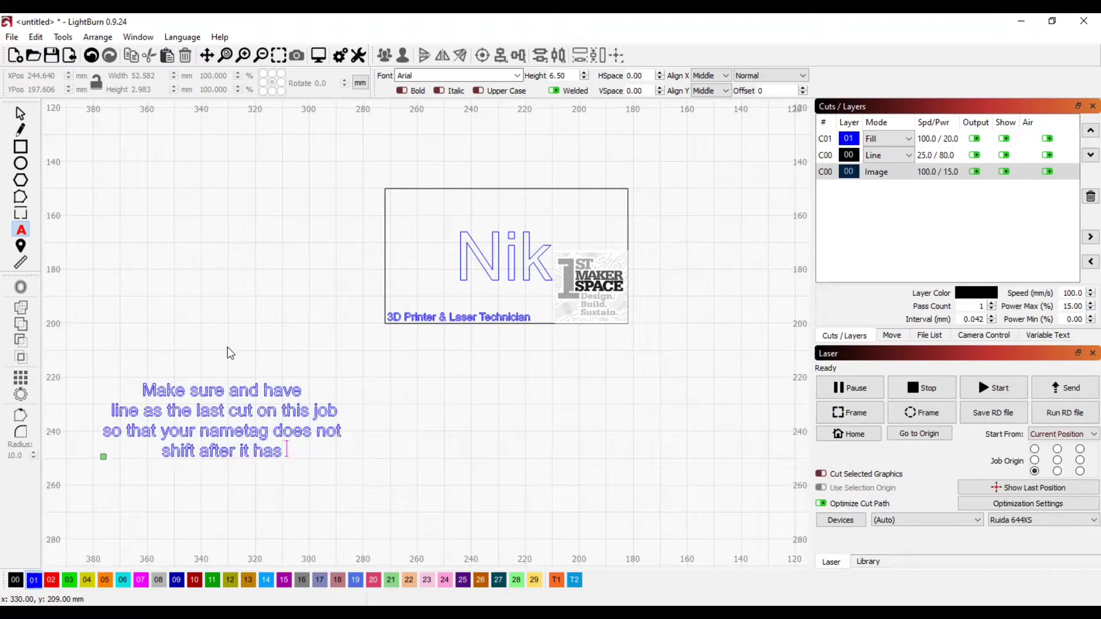
{"action": "type", "text": "been cut out."}
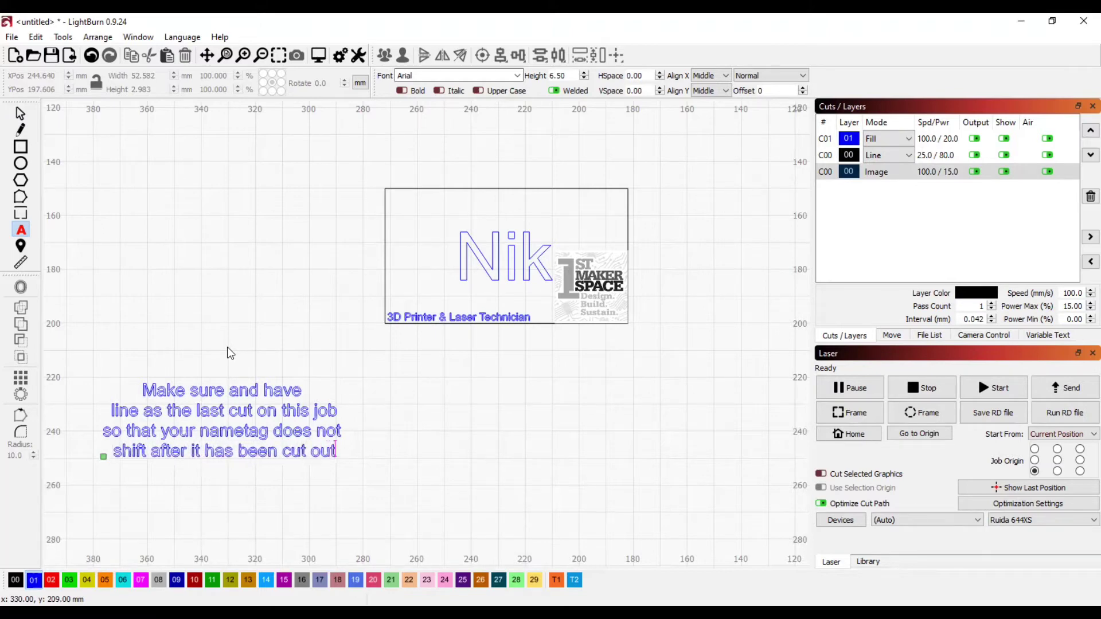
Move the Line layer below the Image layer and delete the reminder note.
{"action": "left_click", "coordinate": [930, 153]}
{"action": "left_click", "coordinate": [1091, 154]}
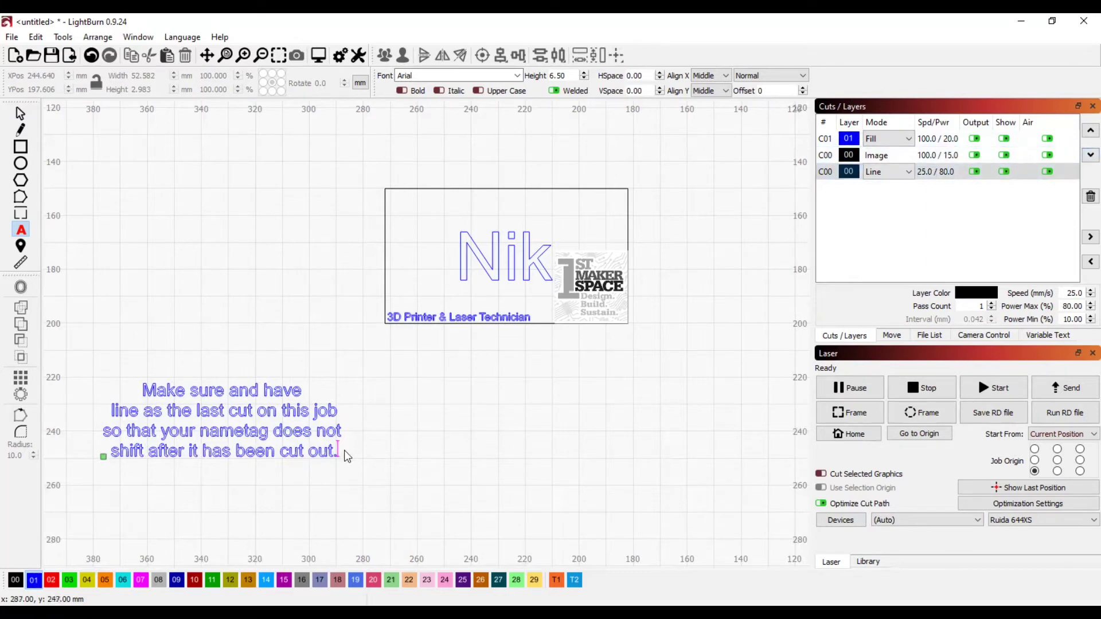
{"action": "left_click", "coordinate": [21, 113]}
{"action": "left_click", "coordinate": [231, 426]}
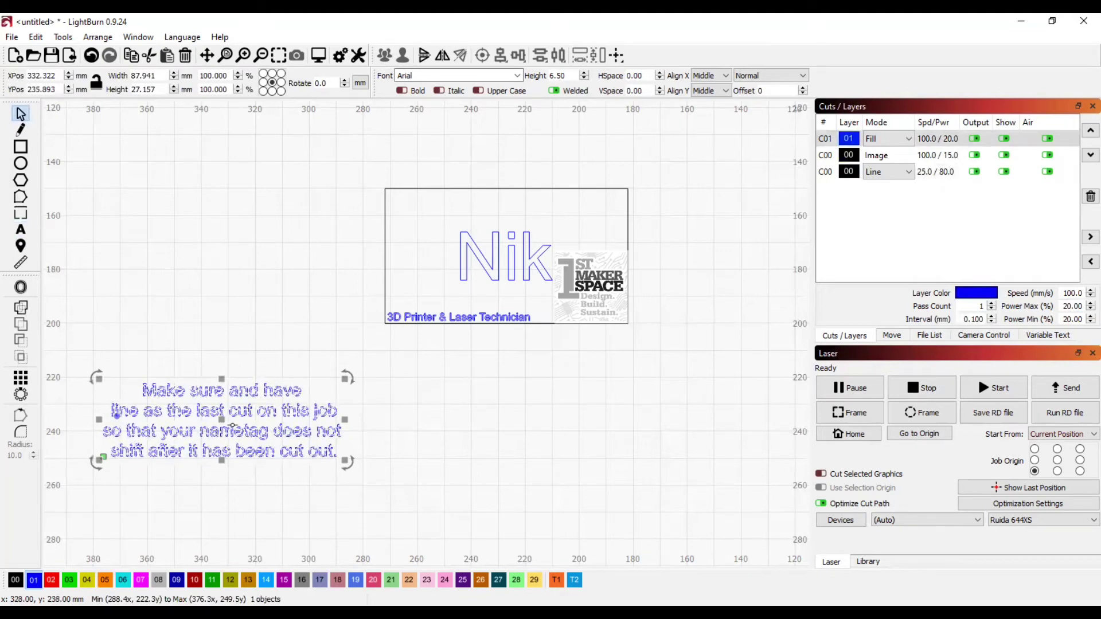
{"action": "key", "text": "Delete"}
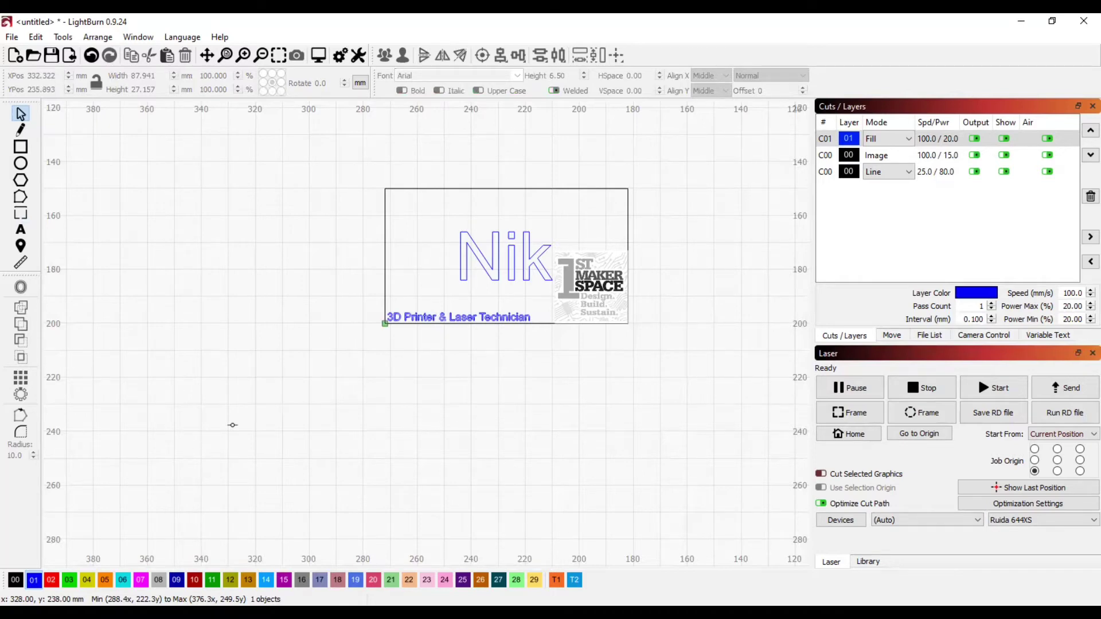
{"action": "left_click", "coordinate": [893, 155]}
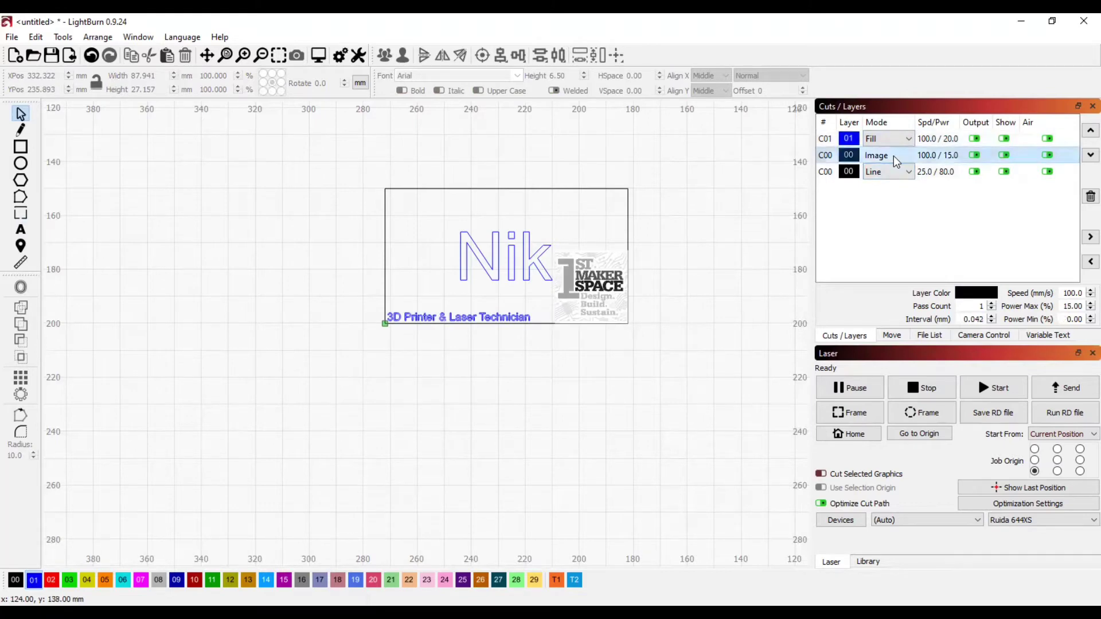
{"action": "double_click", "coordinate": [893, 156]}
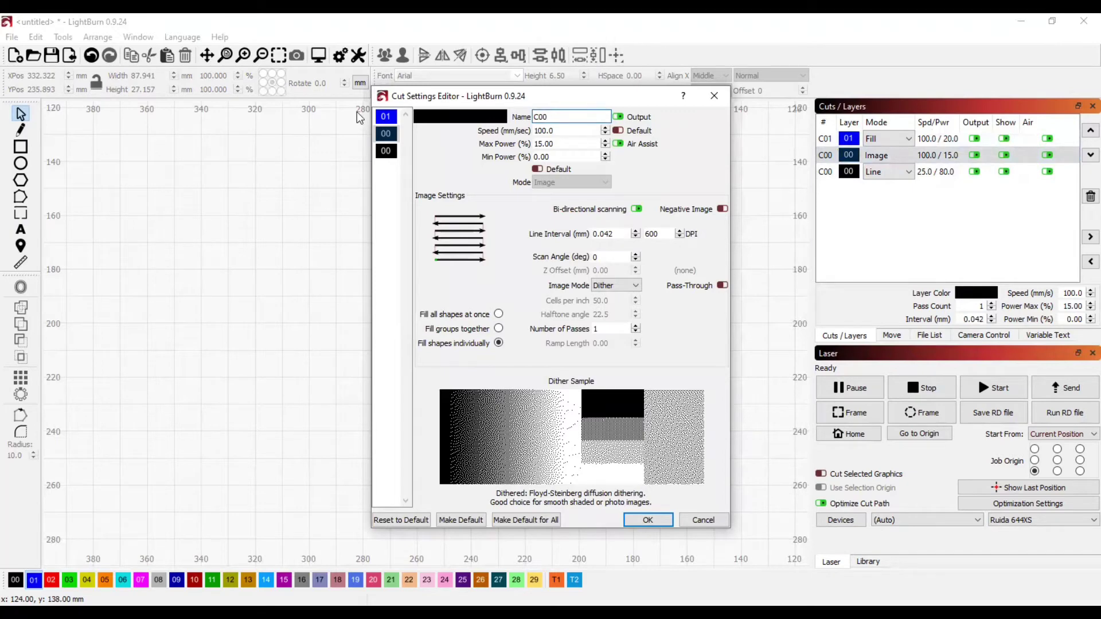
{"action": "left_click_drag", "start_coordinate": [357, 112], "coordinate": [333, 112]}
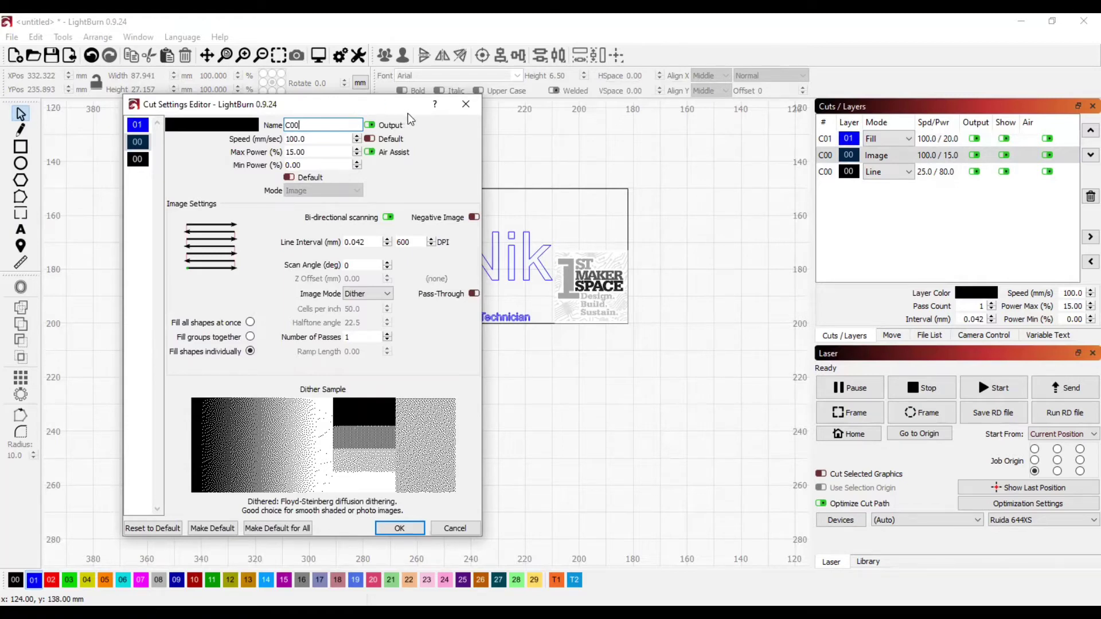
{"action": "left_click", "coordinate": [466, 110]}
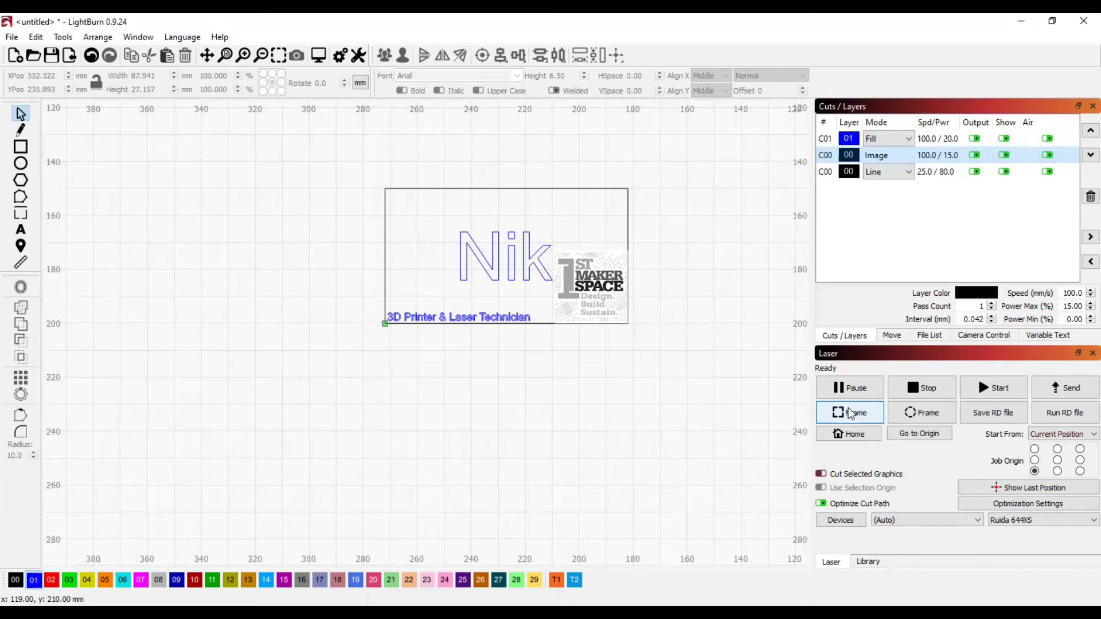
{"action": "left_click", "coordinate": [853, 414]}
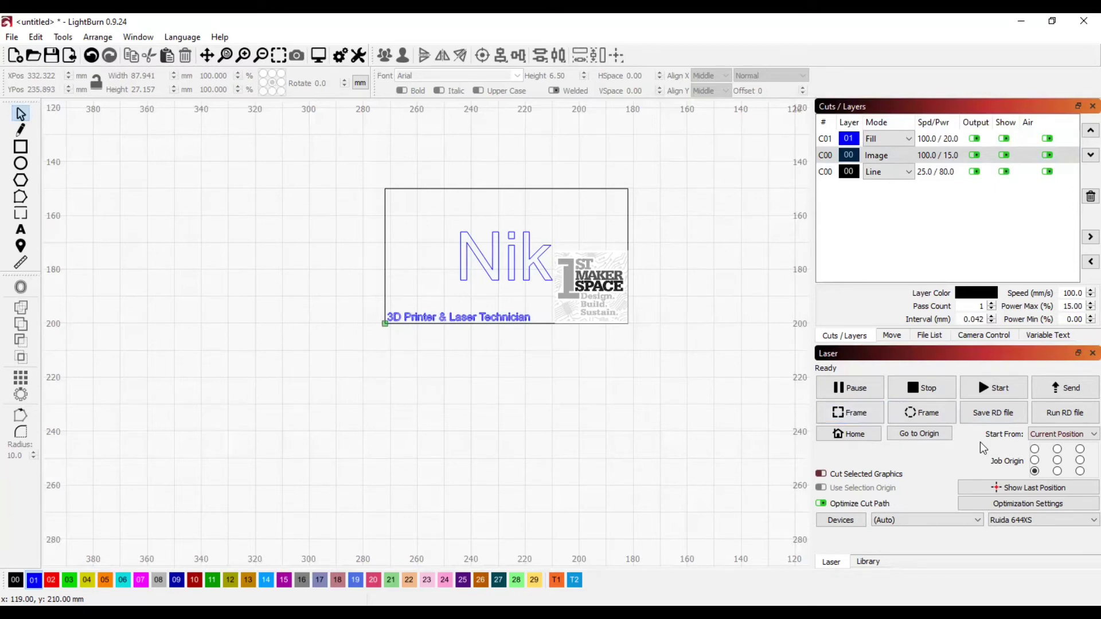
{"action": "left_click", "coordinate": [1060, 434]}
{"action": "left_click", "coordinate": [1058, 466]}
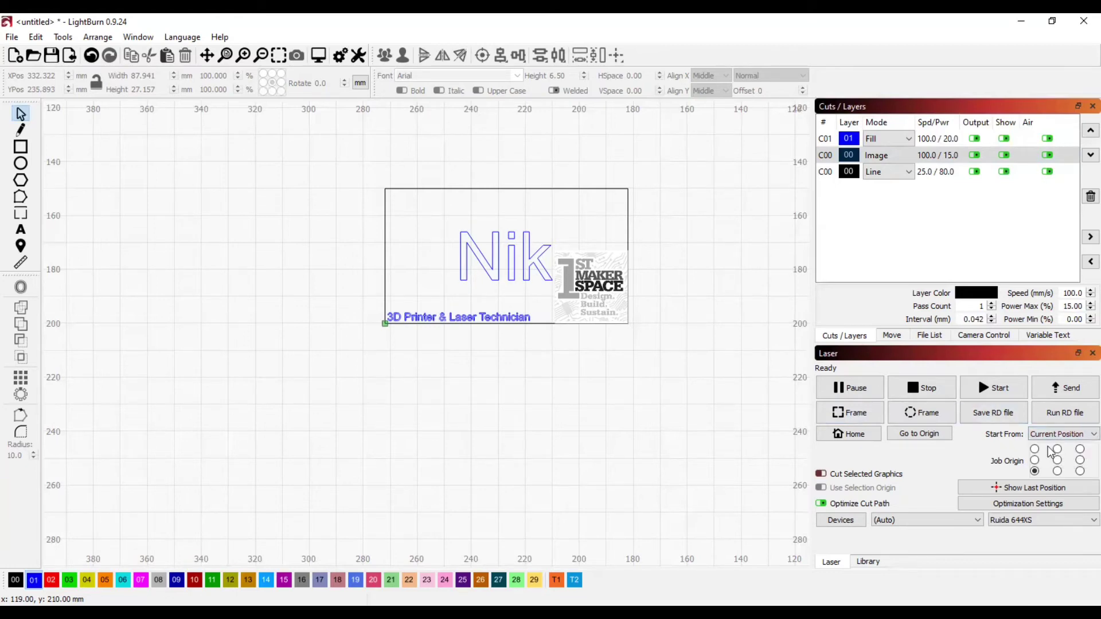